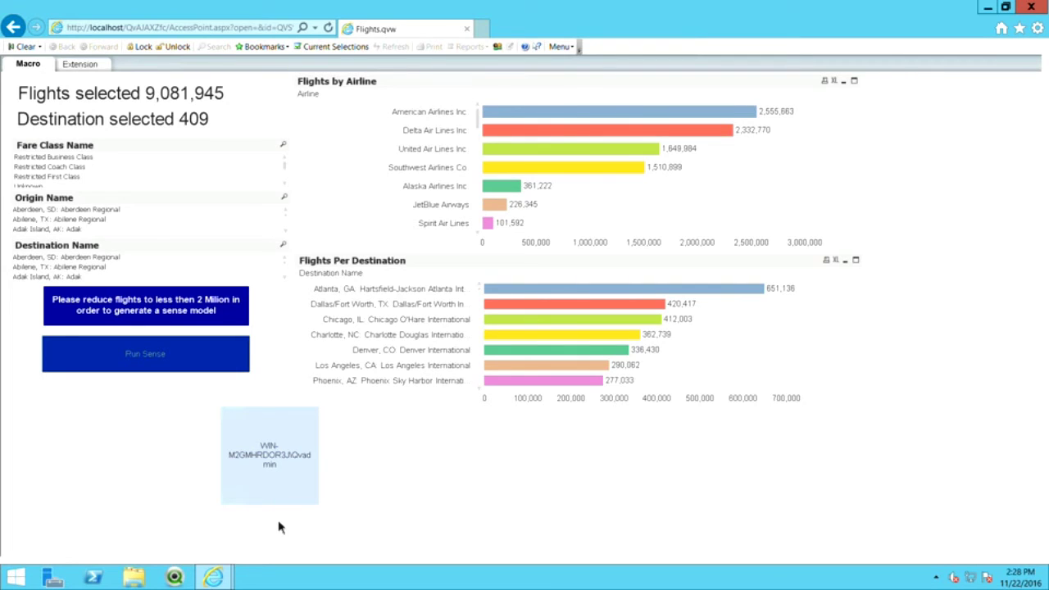
- Filter the flights to Restricted Coach Class, the Minneapolis and Los Angeles destinations, and the Aberdeen and Albany origins
{"action": "left_click", "coordinate": [74, 167]}
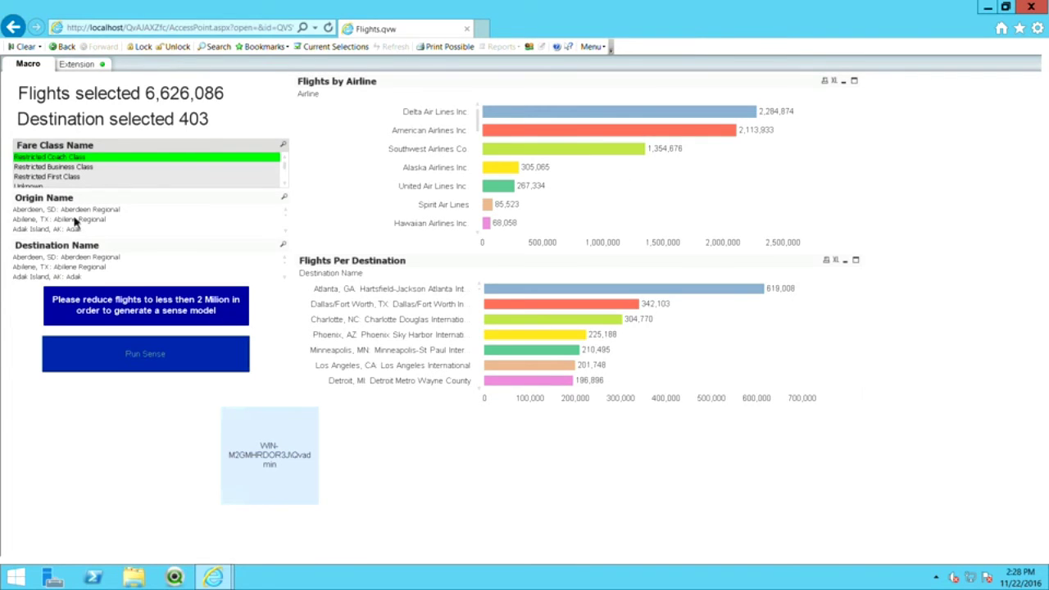
{"action": "left_click", "coordinate": [549, 355]}
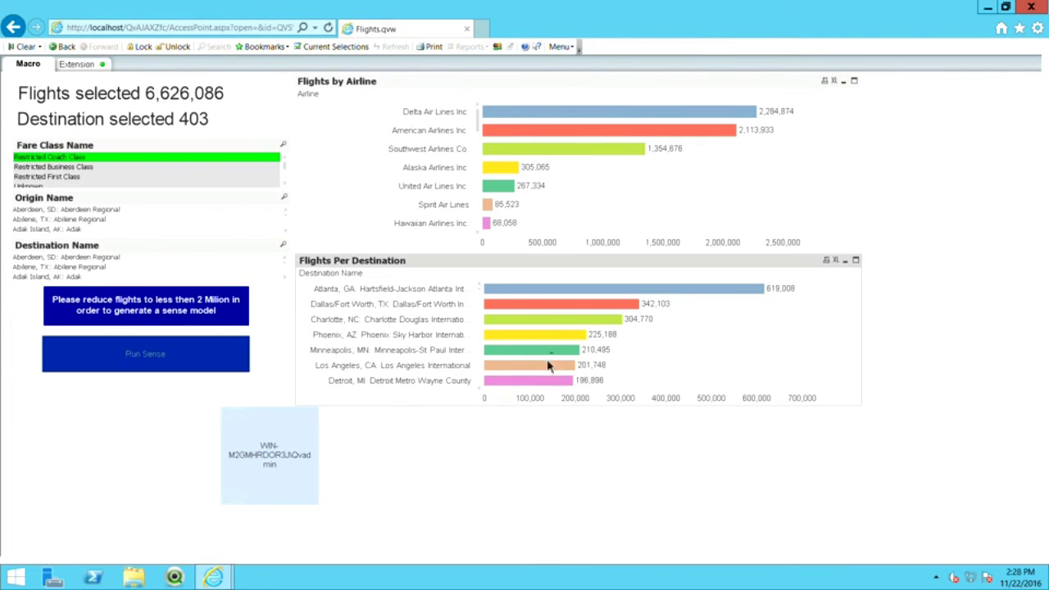
{"action": "left_click_drag", "start_coordinate": [546, 368], "coordinate": [525, 369]}
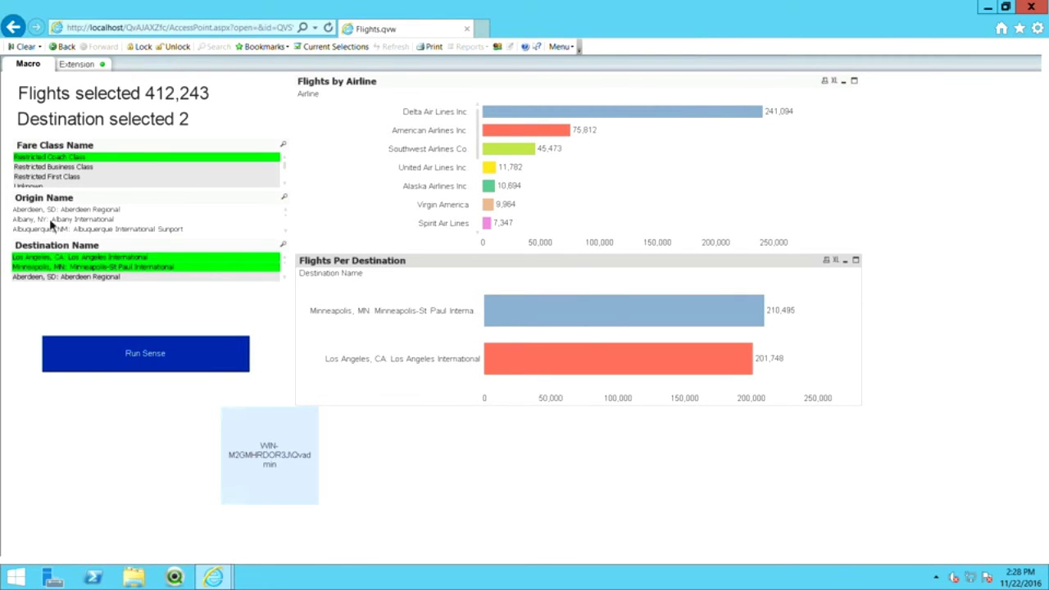
{"action": "left_click", "coordinate": [74, 211]}
{"action": "left_click", "coordinate": [72, 219], "text": "ctrl"}
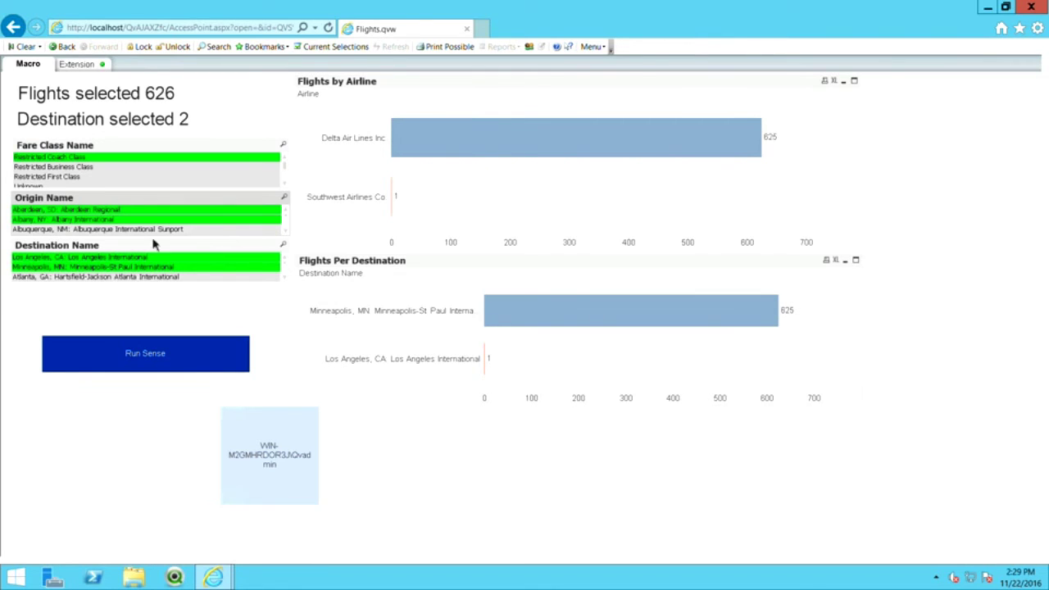
- Run Sense on the filtered flights and check the progress of the StartFlight and Flights tasks in the QlikView Management Console
{"action": "left_click", "coordinate": [161, 359]}
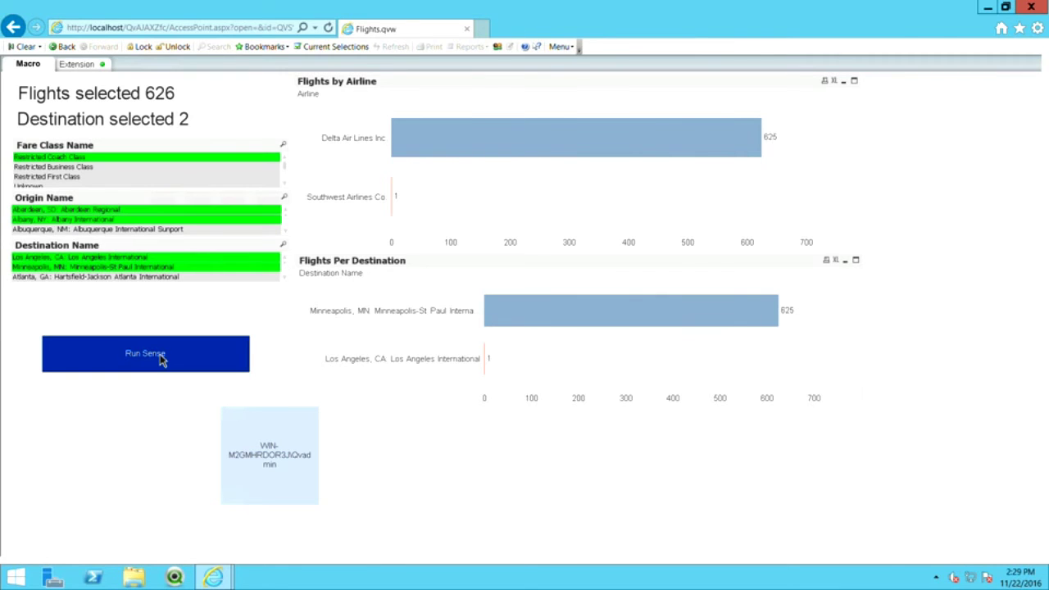
{"action": "left_click", "coordinate": [215, 579]}
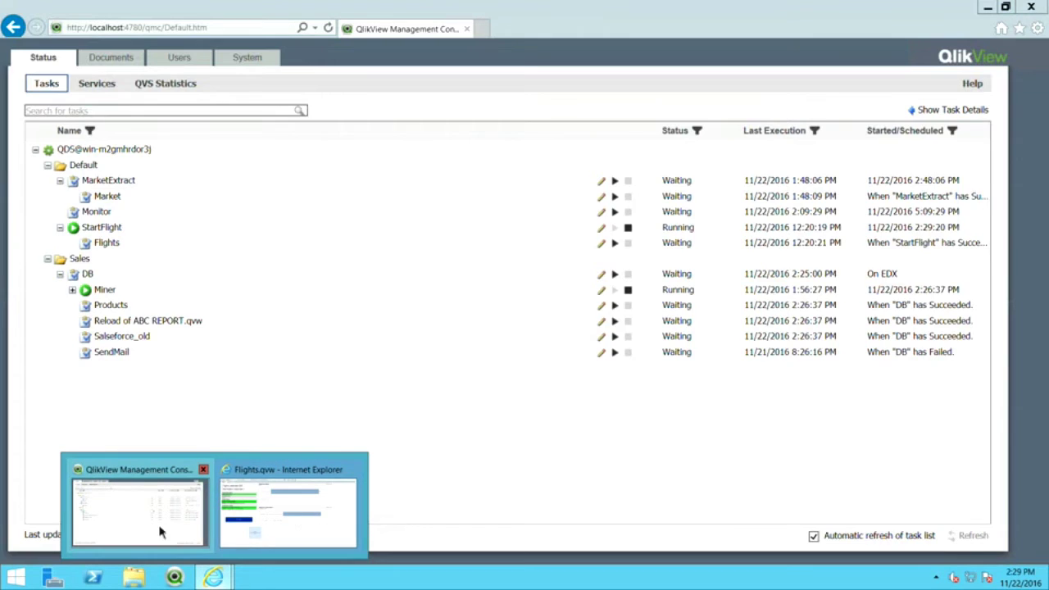
{"action": "right_click", "coordinate": [160, 533]}
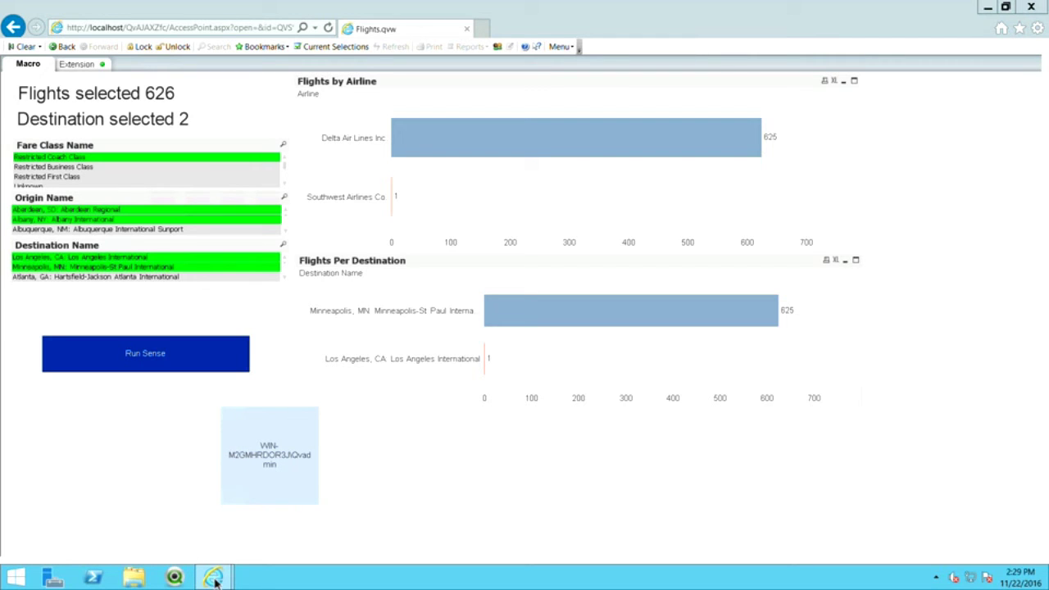
{"action": "mouse_move", "coordinate": [216, 580]}
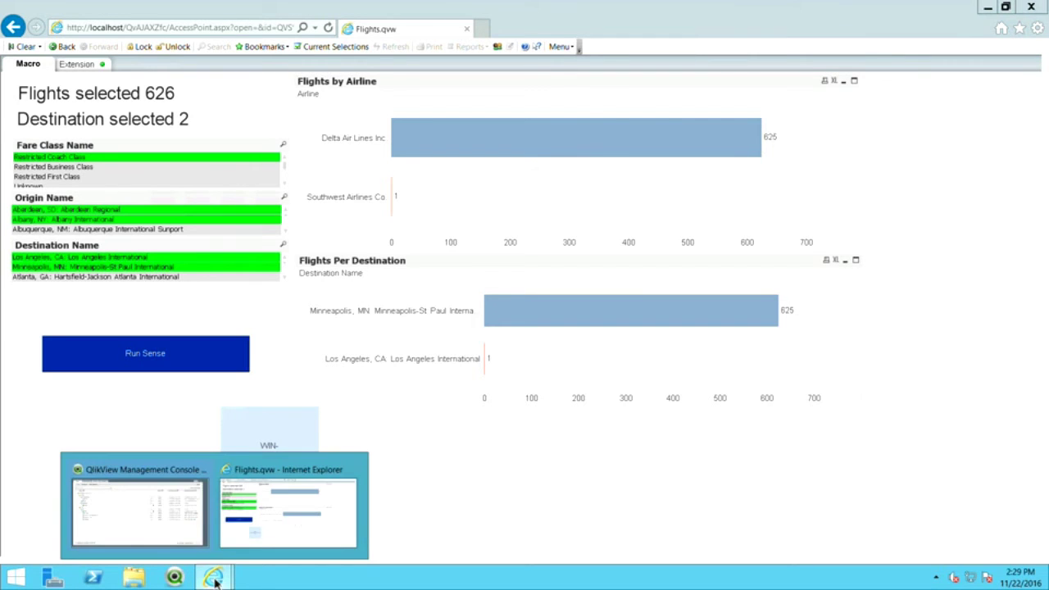
{"action": "left_click", "coordinate": [176, 528]}
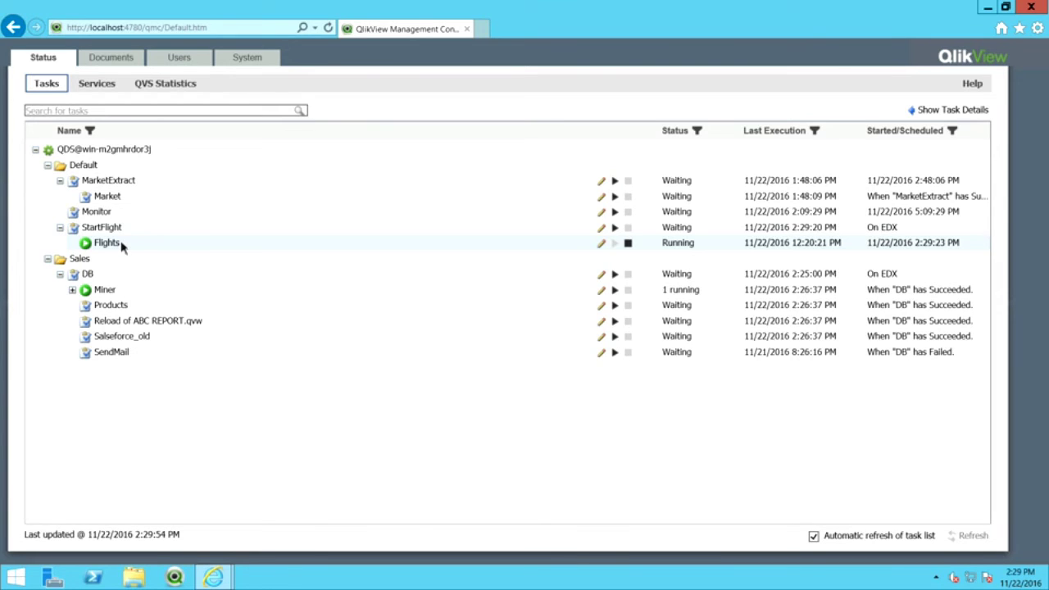
- Switch to the Qlik Sense server, renew the expired Flight Data Detail and QMC sessions, and open the QMC task list
{"action": "mouse_move", "coordinate": [686, 8]}
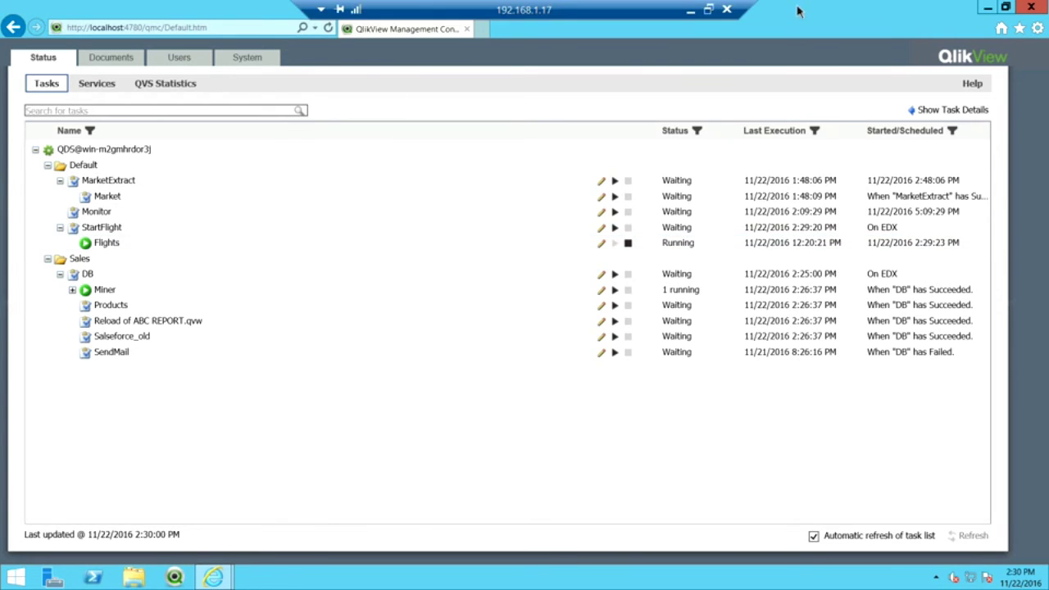
{"action": "left_click", "coordinate": [689, 11]}
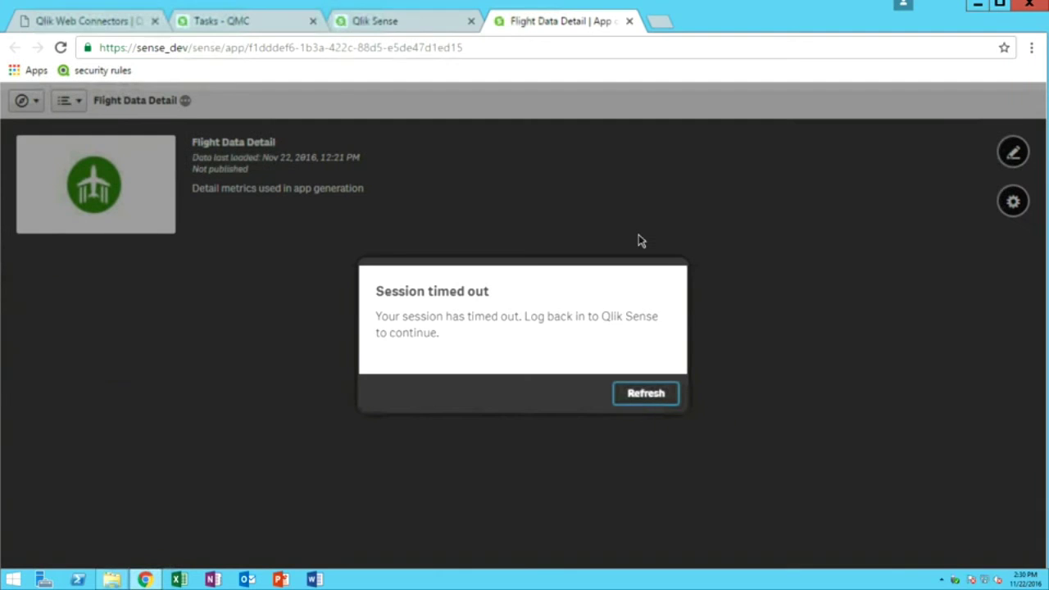
{"action": "left_click", "coordinate": [645, 394]}
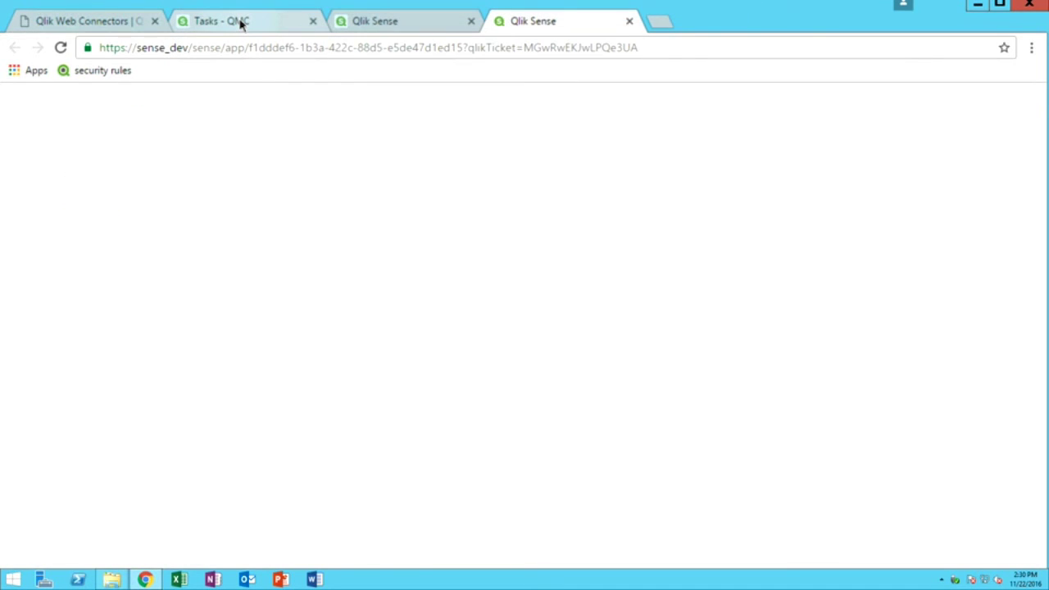
{"action": "left_click", "coordinate": [242, 22]}
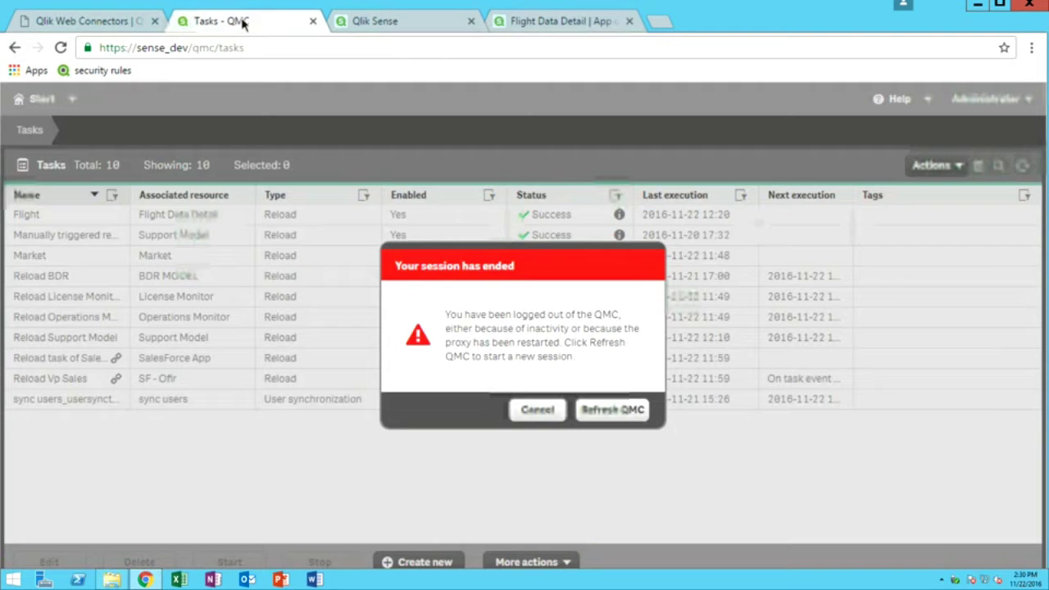
{"action": "left_click", "coordinate": [625, 410]}
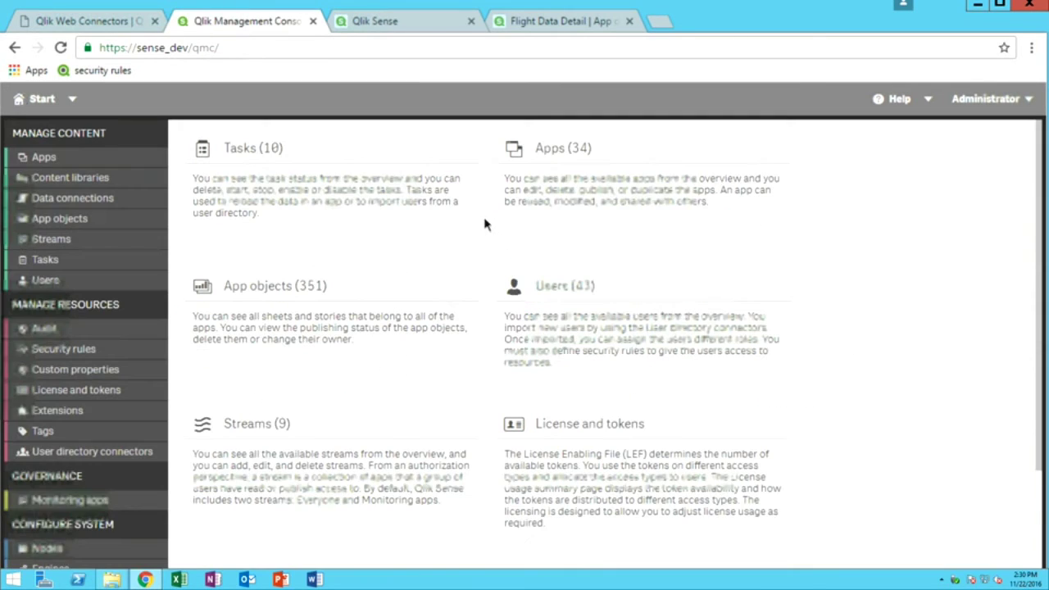
{"action": "left_click", "coordinate": [45, 260]}
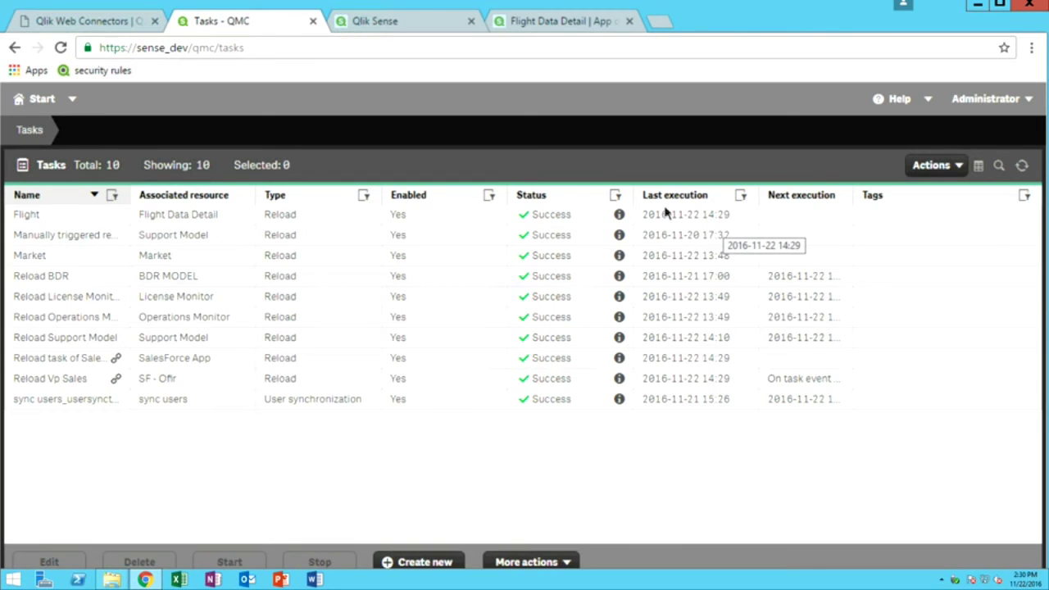
- Open the Dashboard sheet of the Flight Data Detail app and examine its reload time, flights and destinations
{"action": "left_click", "coordinate": [557, 23]}
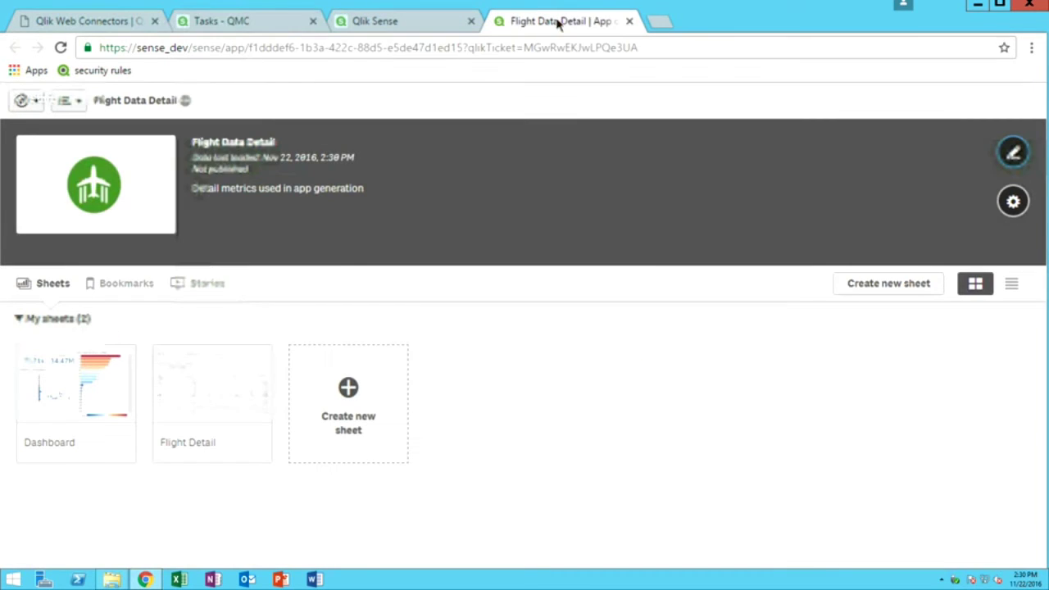
{"action": "left_click", "coordinate": [81, 378]}
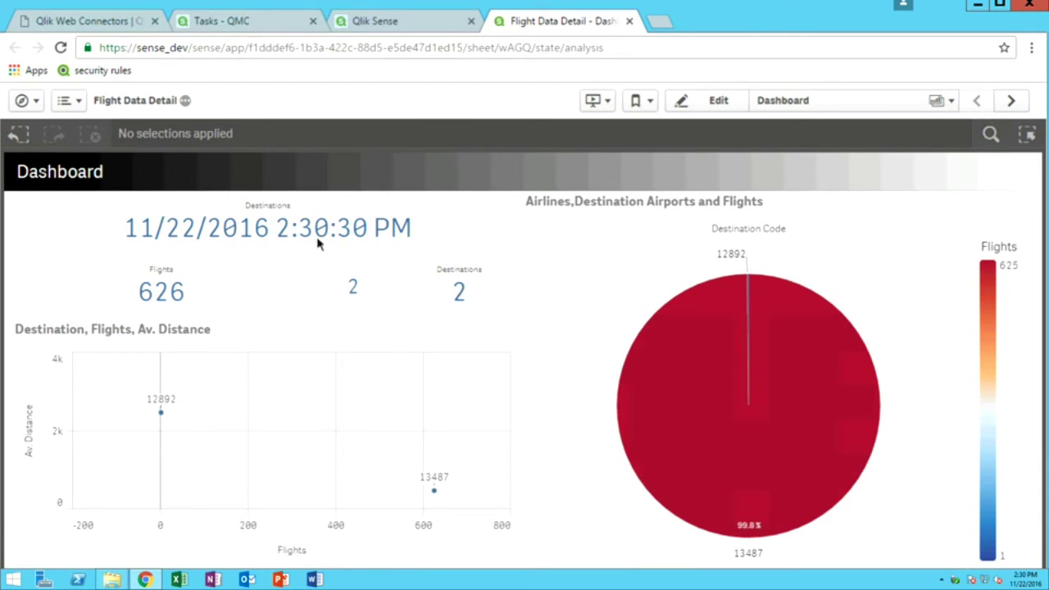
{"action": "mouse_move", "coordinate": [251, 365]}
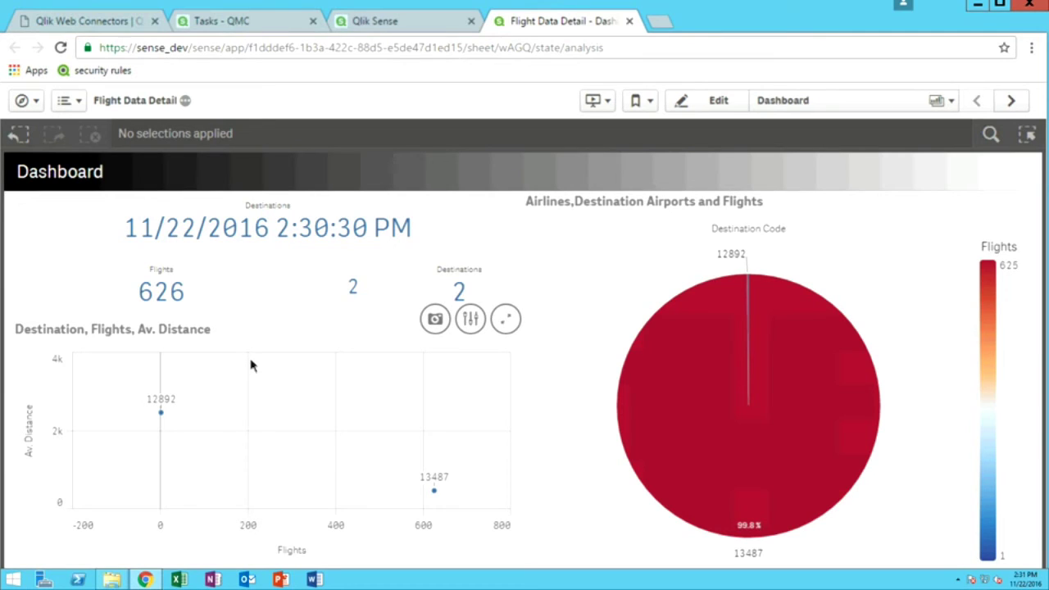
{"action": "mouse_move", "coordinate": [384, 302]}
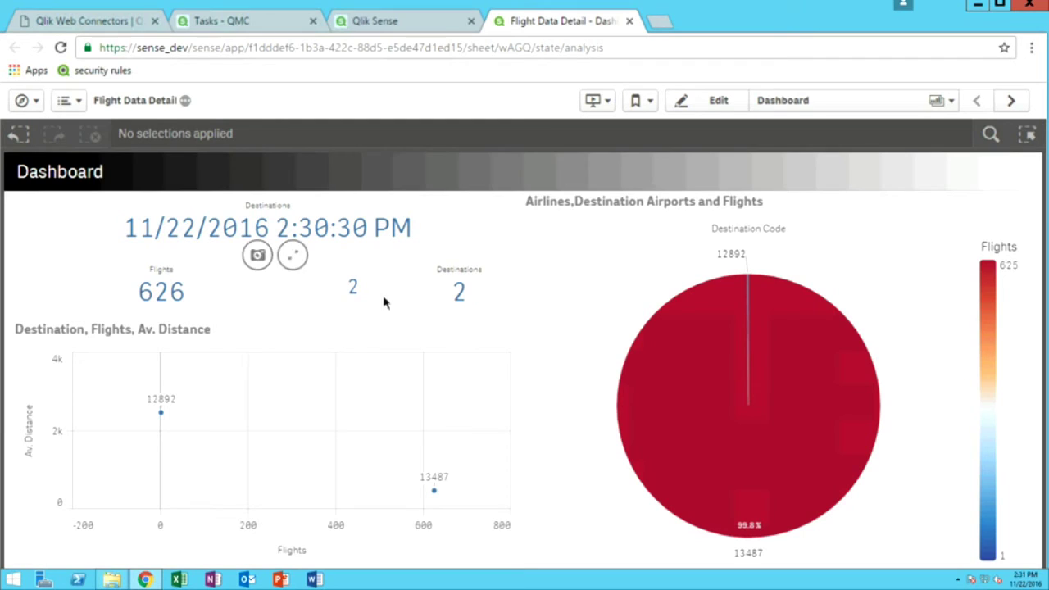
- Open the Flight Detail sheet and expand Delta Air Lines Inc. in the pivot table to view its origins
{"action": "left_click", "coordinate": [848, 112]}
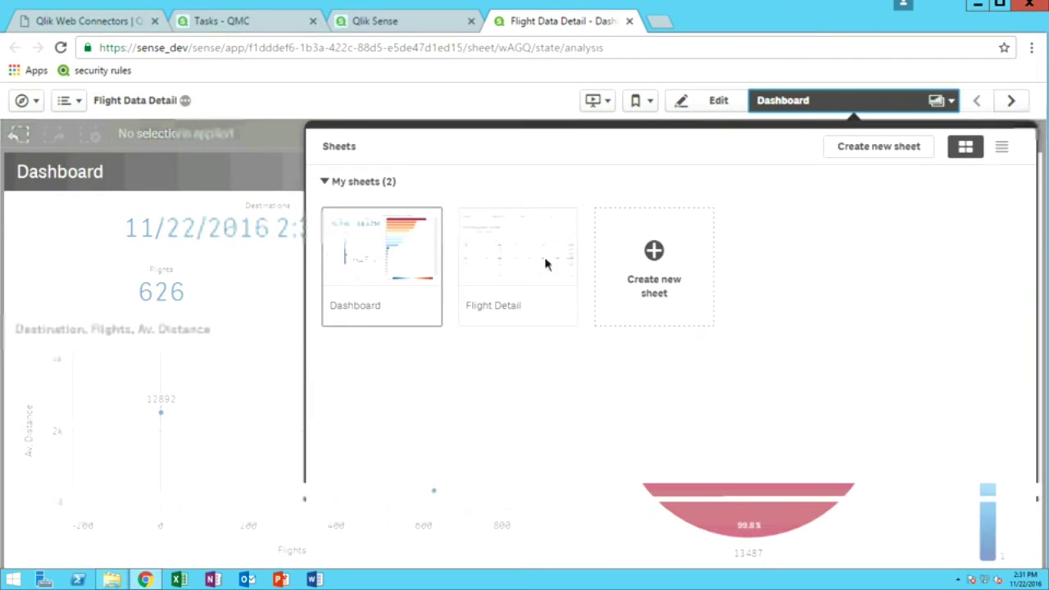
{"action": "left_click", "coordinate": [534, 262]}
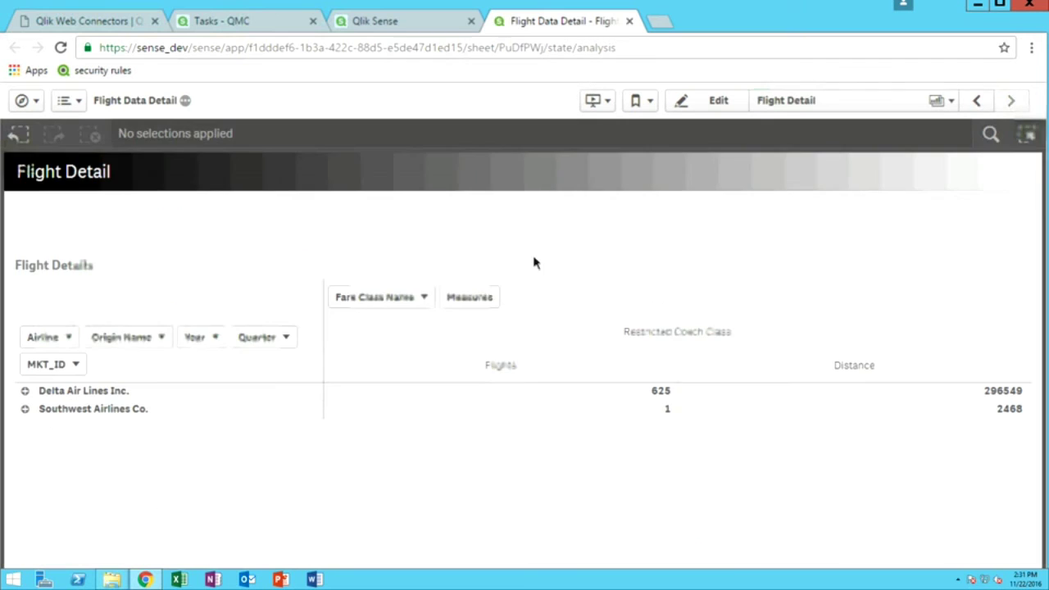
{"action": "left_click", "coordinate": [26, 391]}
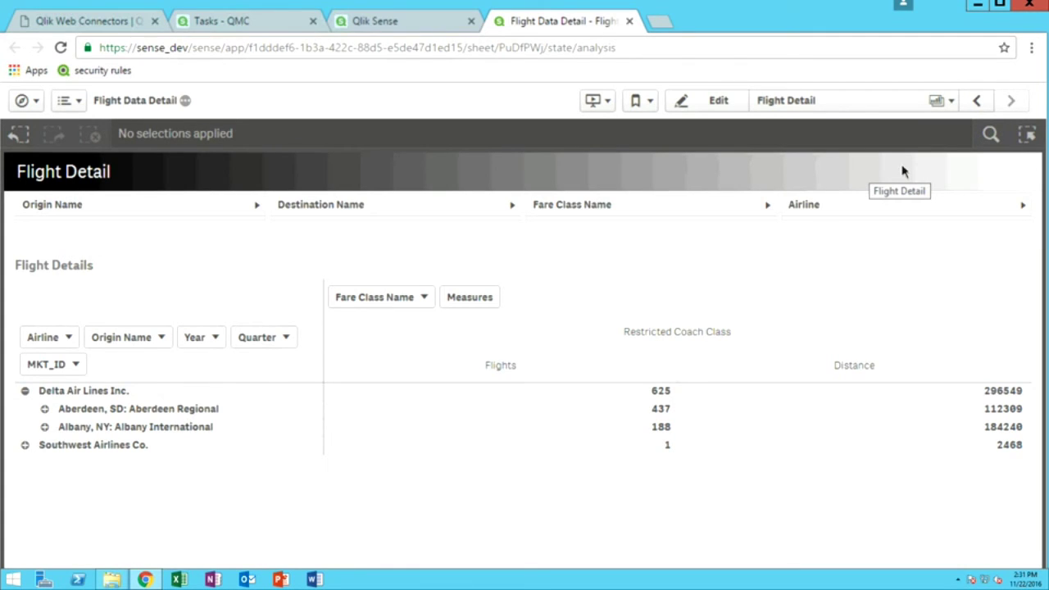
- Create a new sheet in the Flight Data Detail app with the default title and open it for editing
{"action": "left_click", "coordinate": [841, 103]}
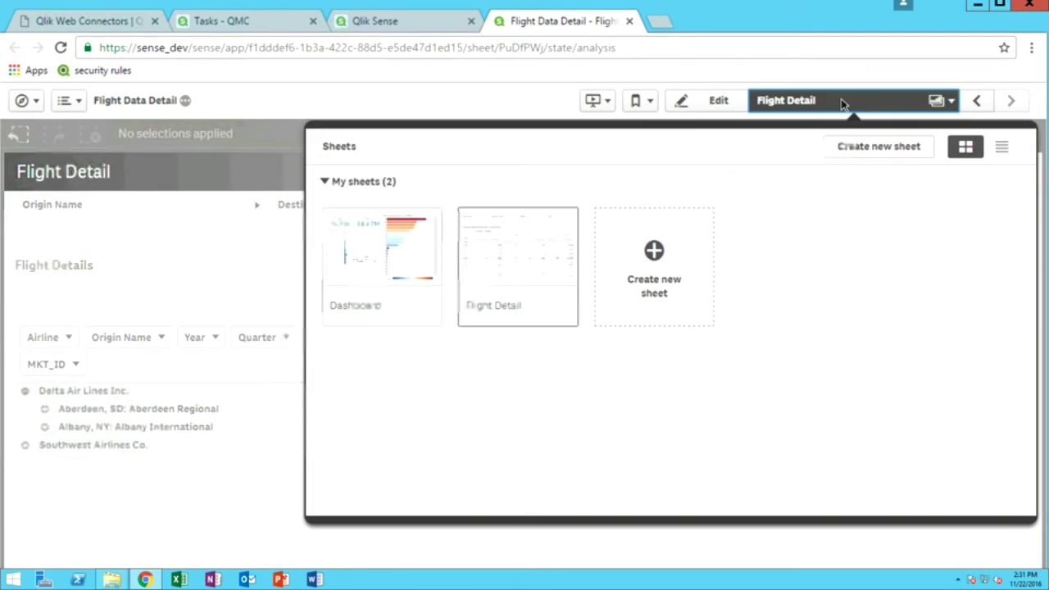
{"action": "left_click", "coordinate": [662, 253]}
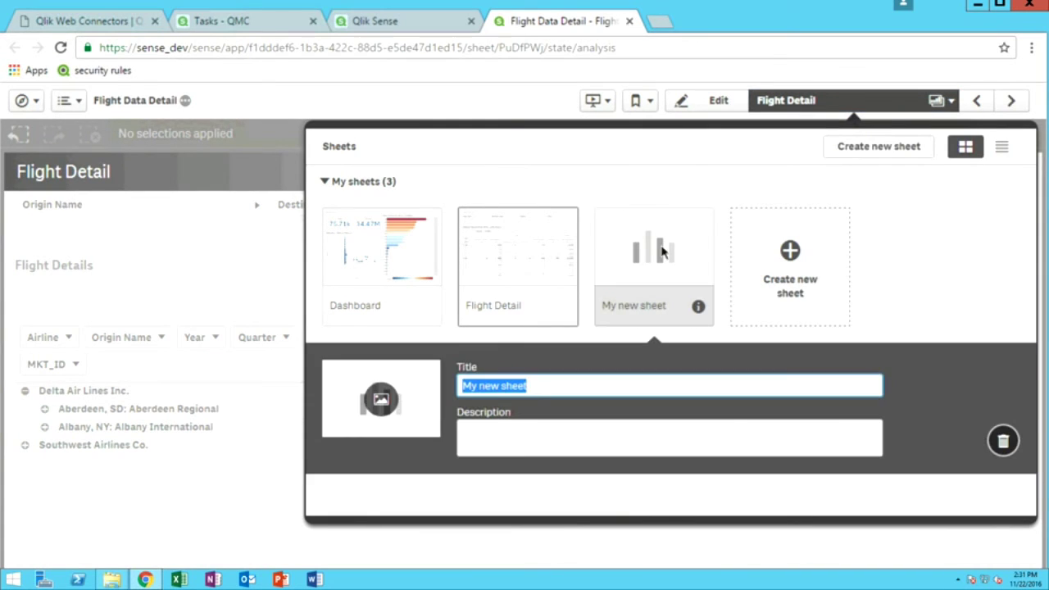
{"action": "left_click", "coordinate": [662, 252]}
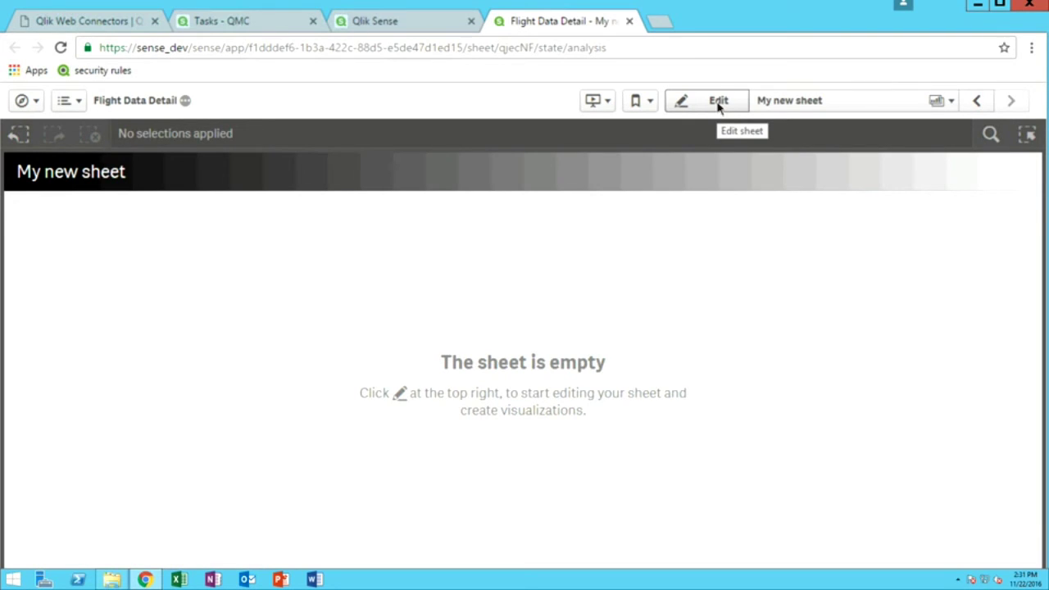
{"action": "left_click", "coordinate": [718, 102]}
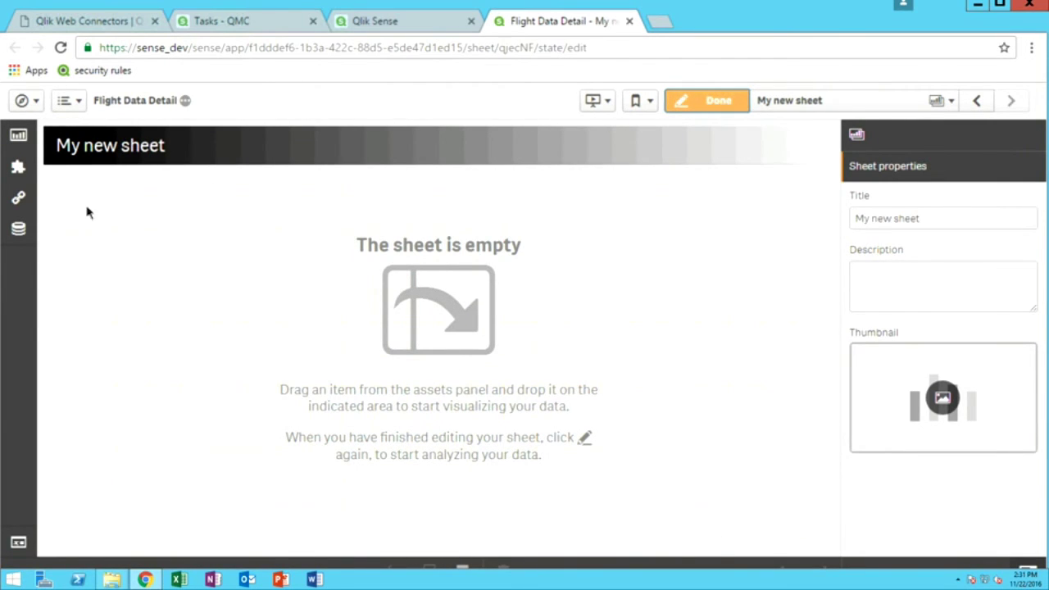
- Add a bar chart to the new sheet with Airline as dimension and Sum(DISTANCE) as measure
{"action": "left_click", "coordinate": [18, 135]}
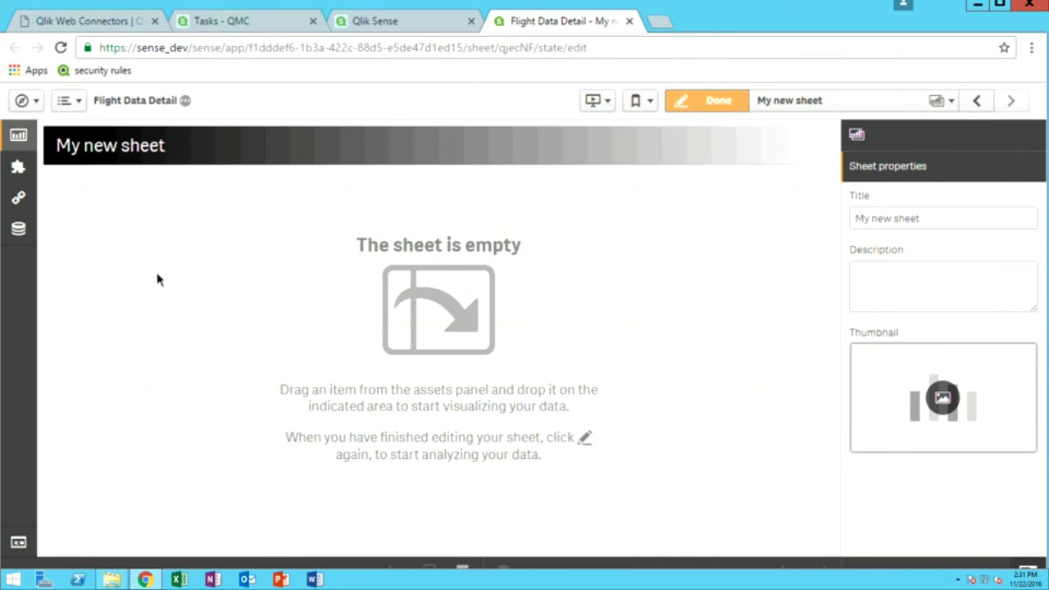
{"action": "left_click", "coordinate": [18, 134]}
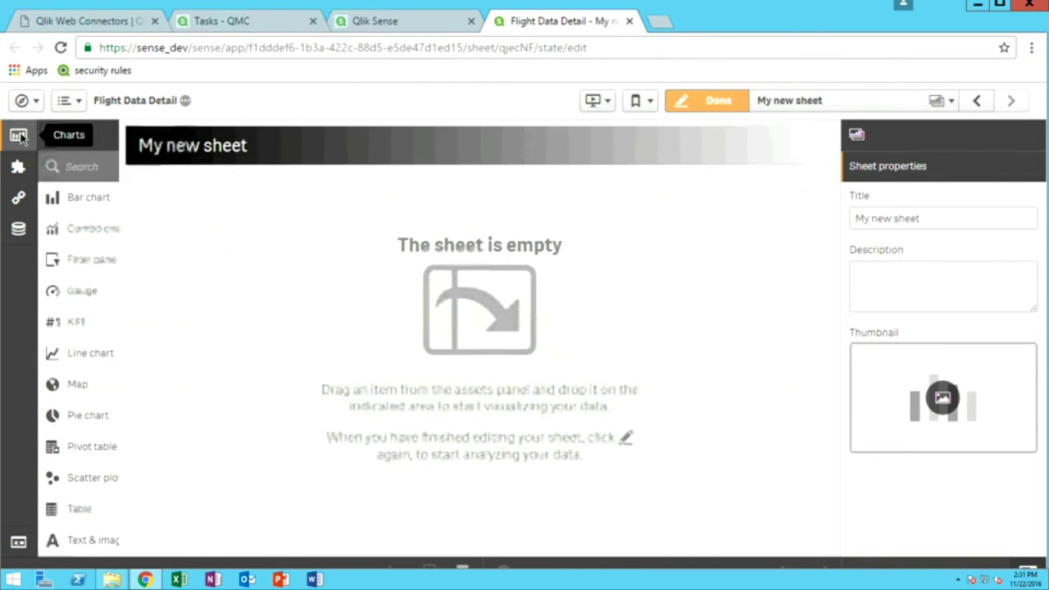
{"action": "left_click_drag", "start_coordinate": [77, 200], "coordinate": [331, 278]}
{"action": "left_click", "coordinate": [446, 358]}
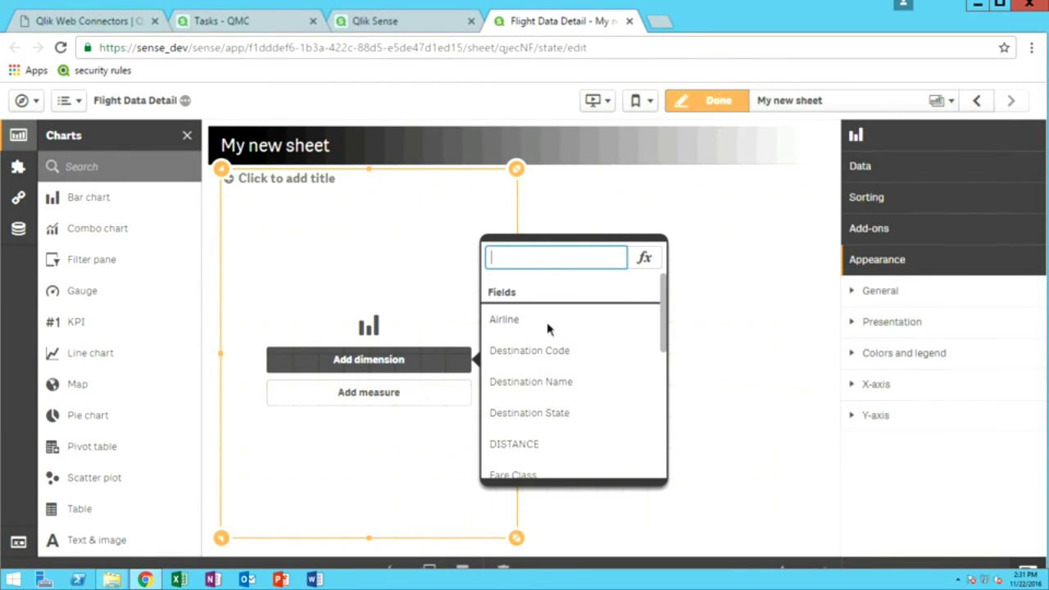
{"action": "left_click", "coordinate": [548, 329]}
{"action": "left_click", "coordinate": [372, 396]}
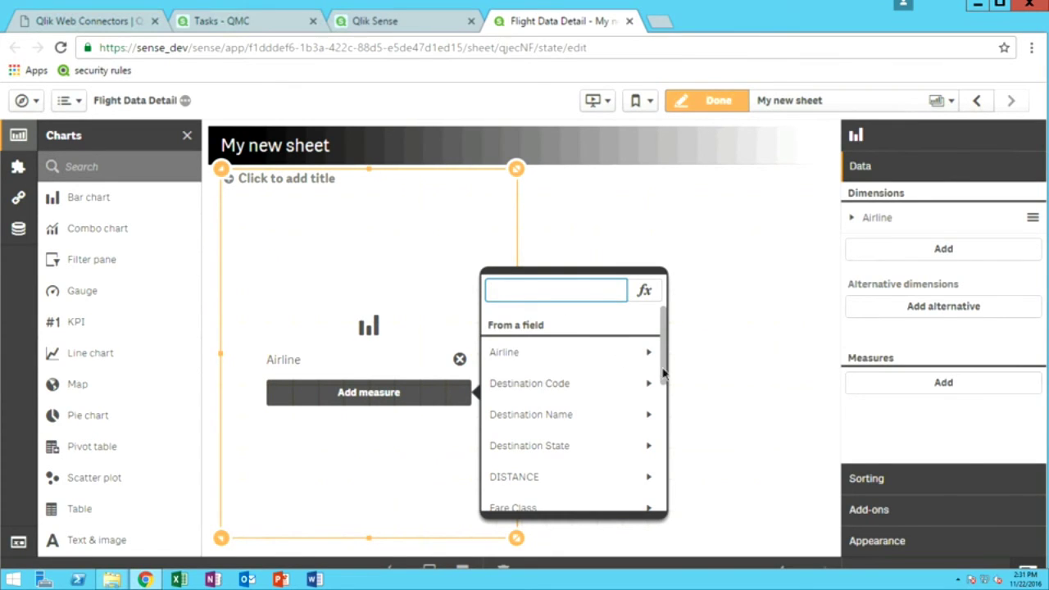
{"action": "left_click", "coordinate": [549, 479]}
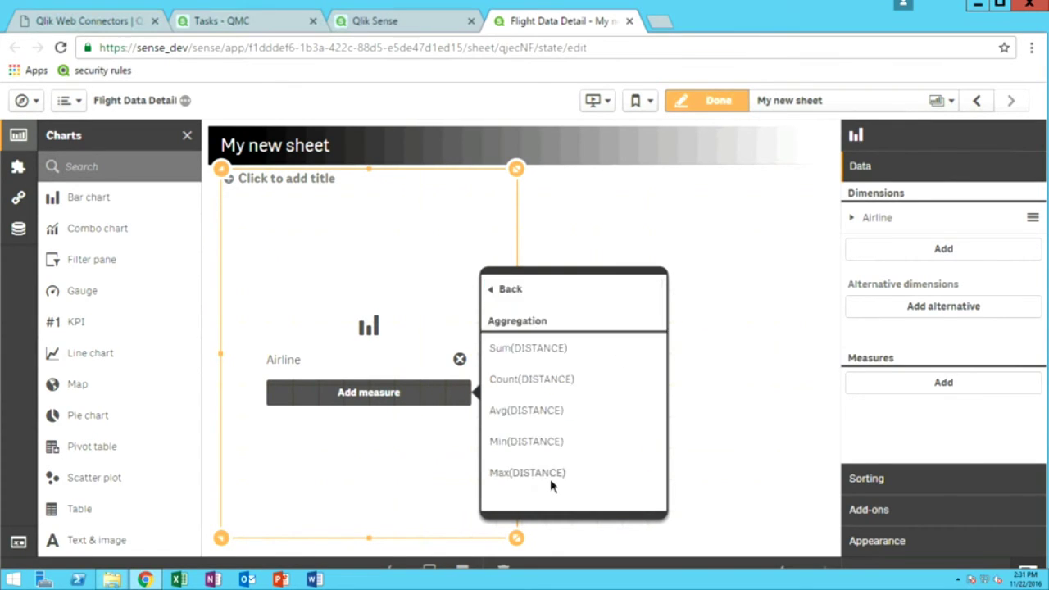
{"action": "left_click", "coordinate": [530, 349]}
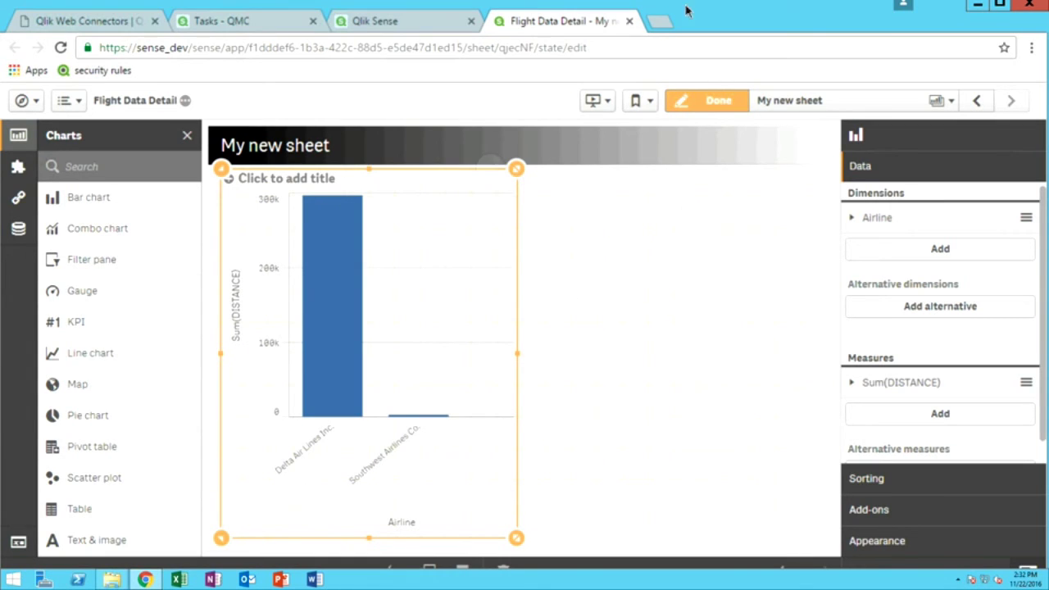
- Switch back to the QlikView Management Console and select the Market task under MarketExtract
{"action": "mouse_move", "coordinate": [693, 17]}
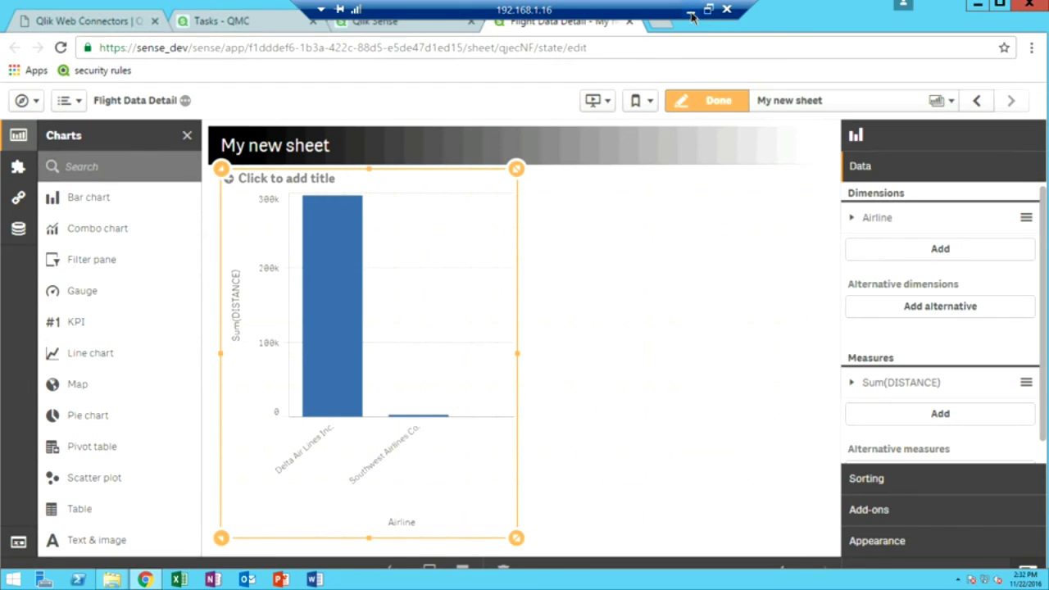
{"action": "left_click", "coordinate": [693, 17]}
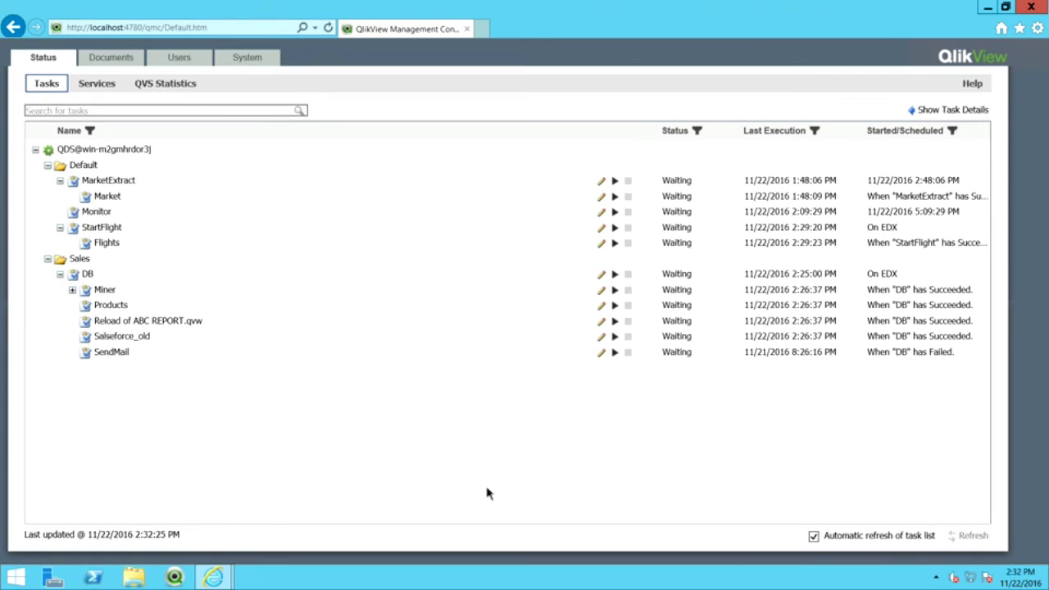
{"action": "left_click", "coordinate": [108, 200]}
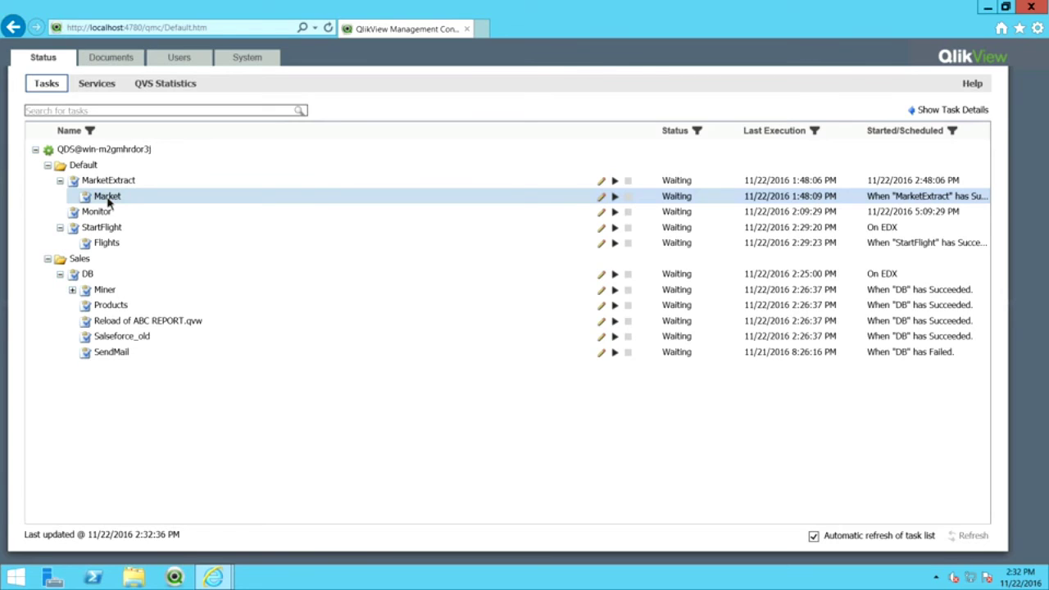
- Run the Market task under MarketExtract, and switch to the Qlik Sense server's remote session
{"action": "left_click", "coordinate": [617, 198]}
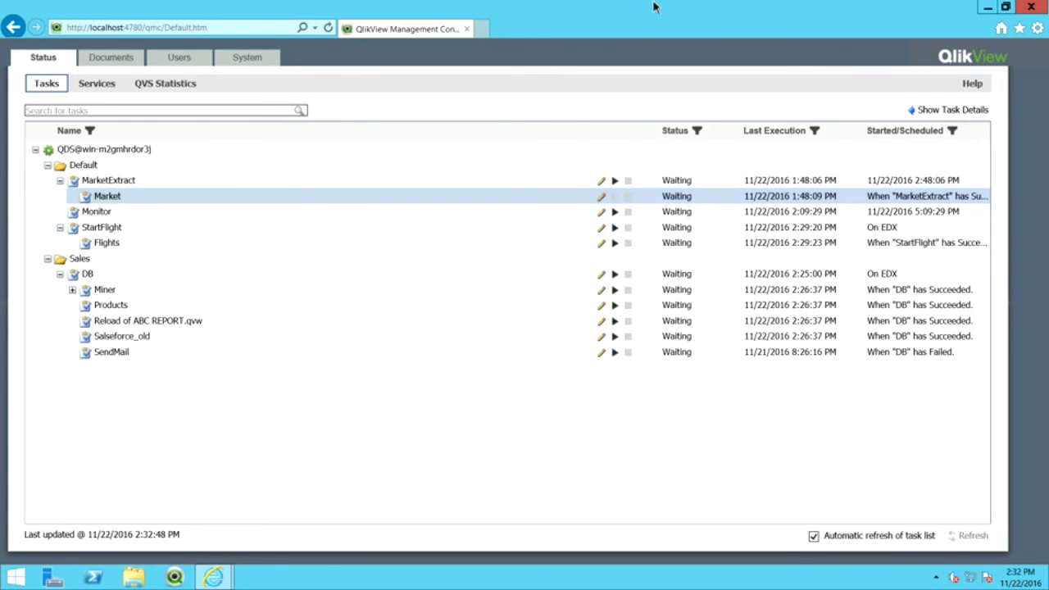
{"action": "left_click", "coordinate": [690, 10]}
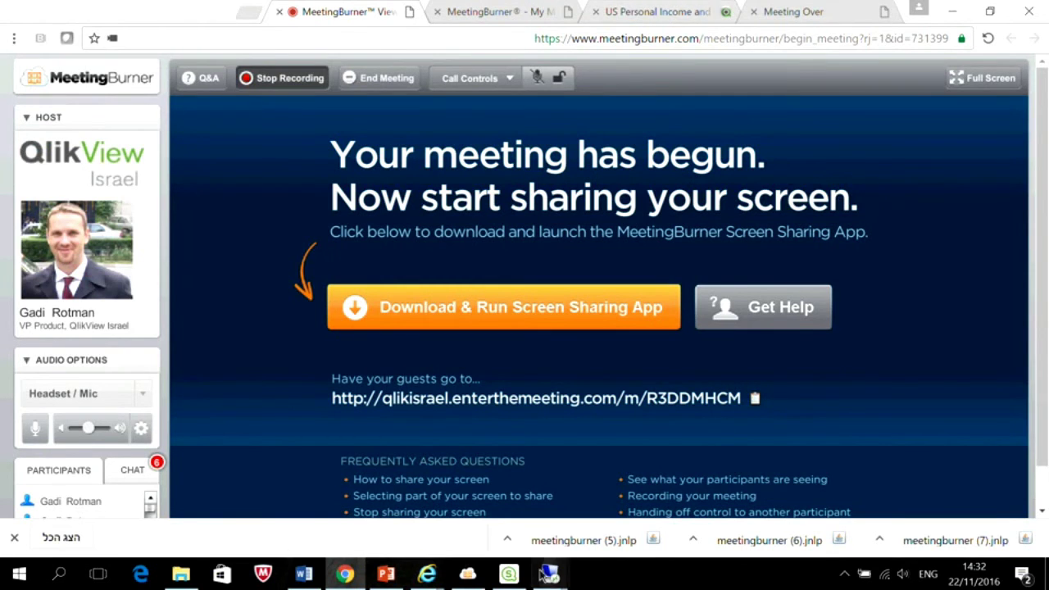
{"action": "key", "text": "alt+Tab"}
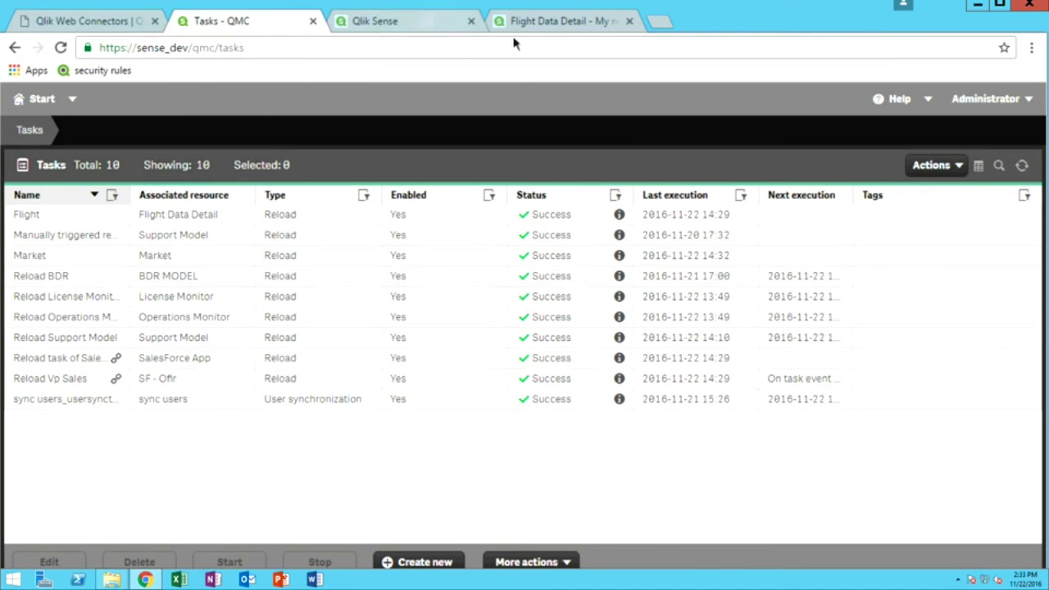
- Refresh the timed-out Qlik Sense hub session and open My new sheet in the Market app
{"action": "left_click", "coordinate": [409, 21]}
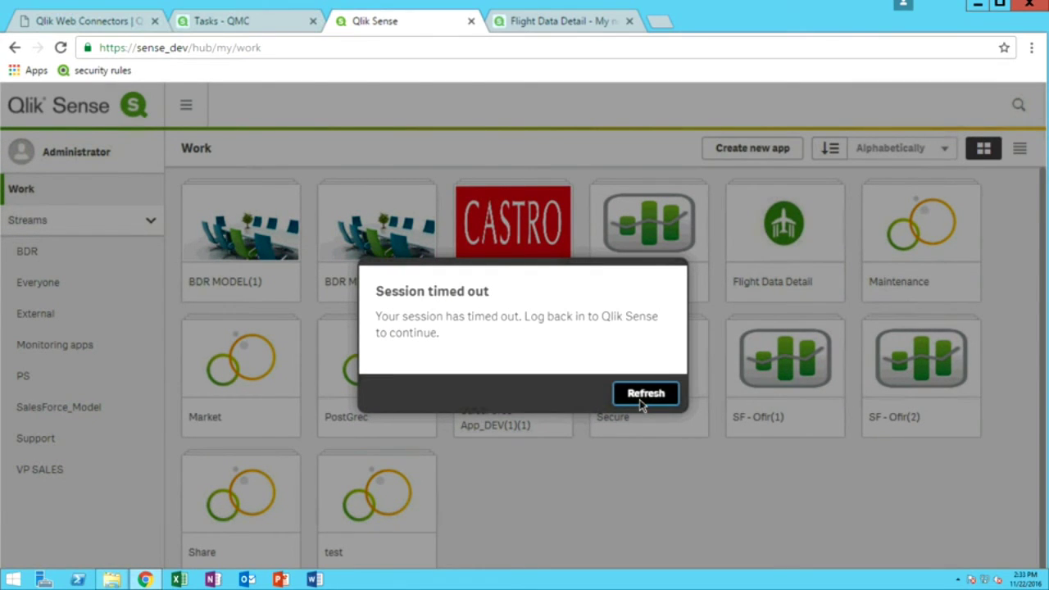
{"action": "left_click", "coordinate": [644, 394]}
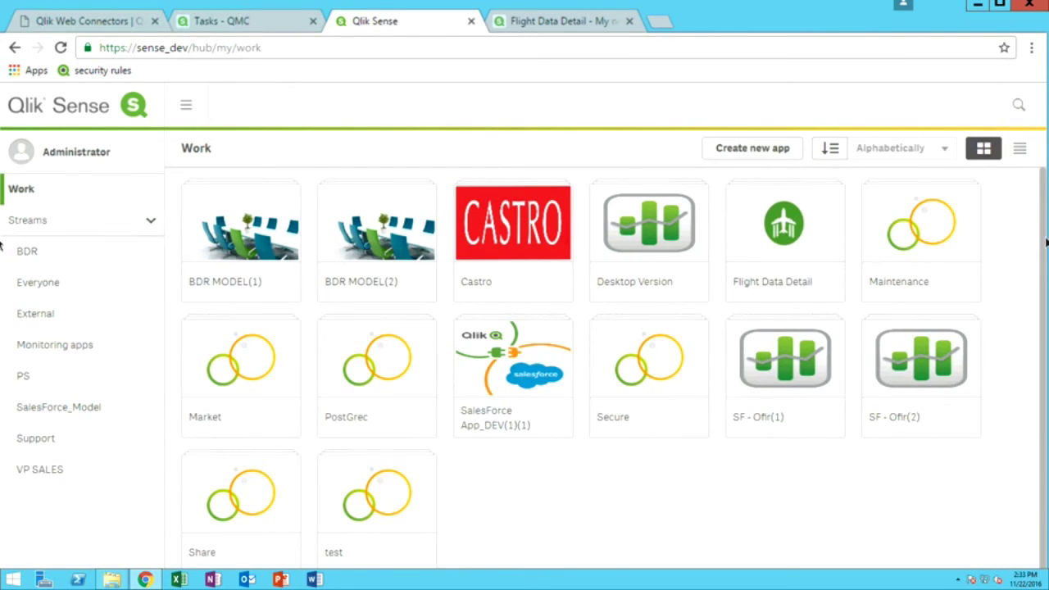
{"action": "left_click", "coordinate": [232, 379]}
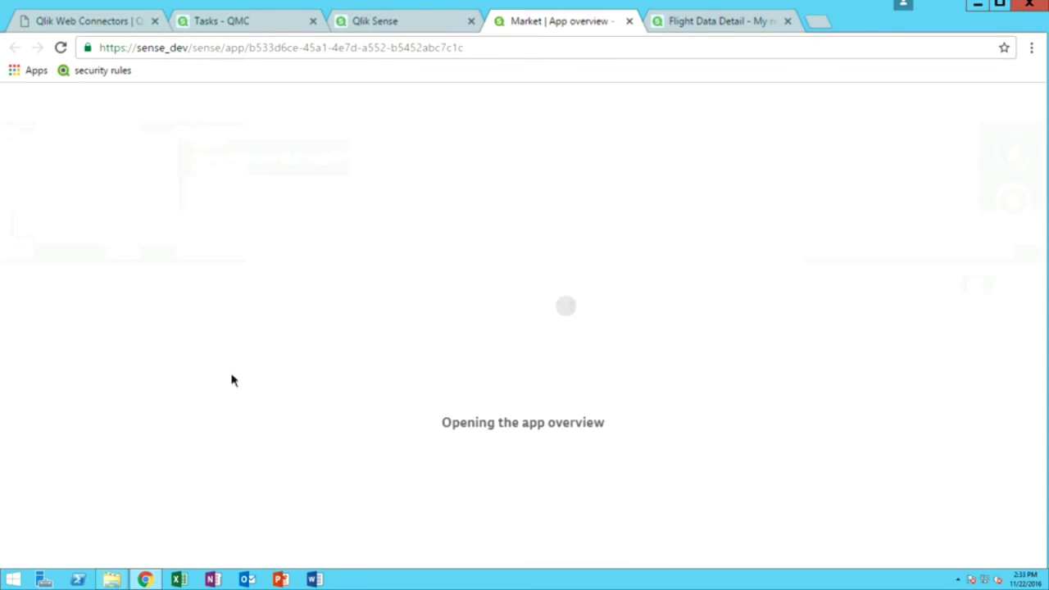
{"action": "left_click", "coordinate": [67, 402]}
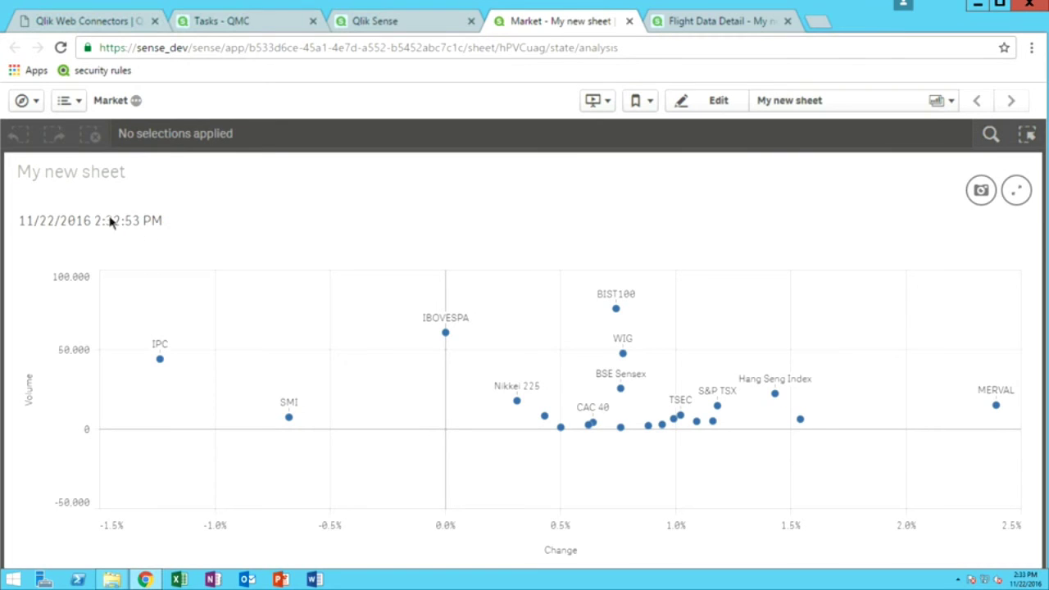
- Filter the scatter plot to the stocks whose Change lies between about 0.9% and 1.2%, and apply the selection
{"action": "left_click_drag", "start_coordinate": [637, 475], "coordinate": [587, 447]}
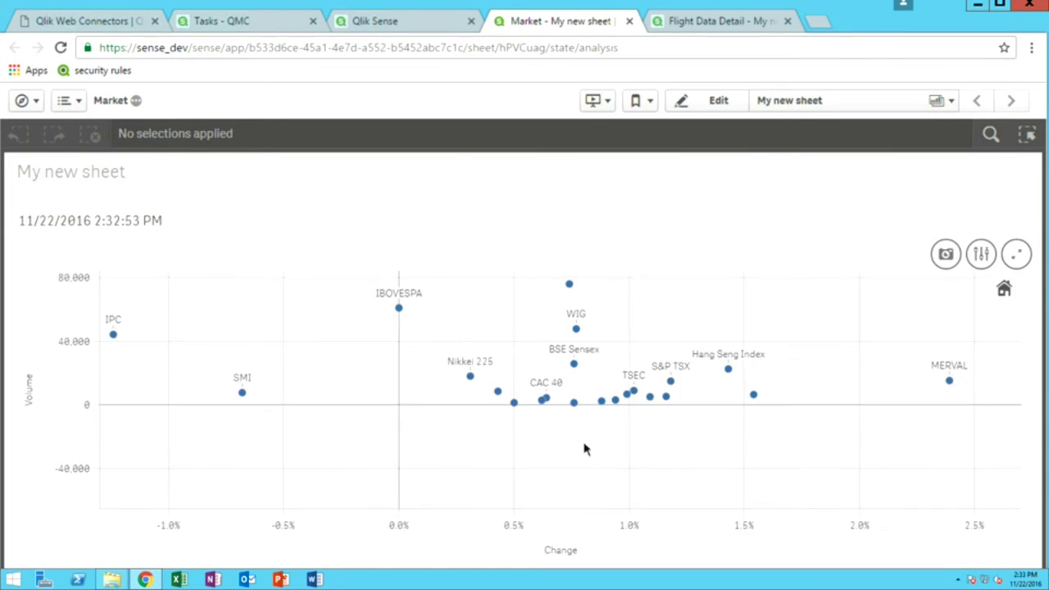
{"action": "left_click", "coordinate": [603, 374]}
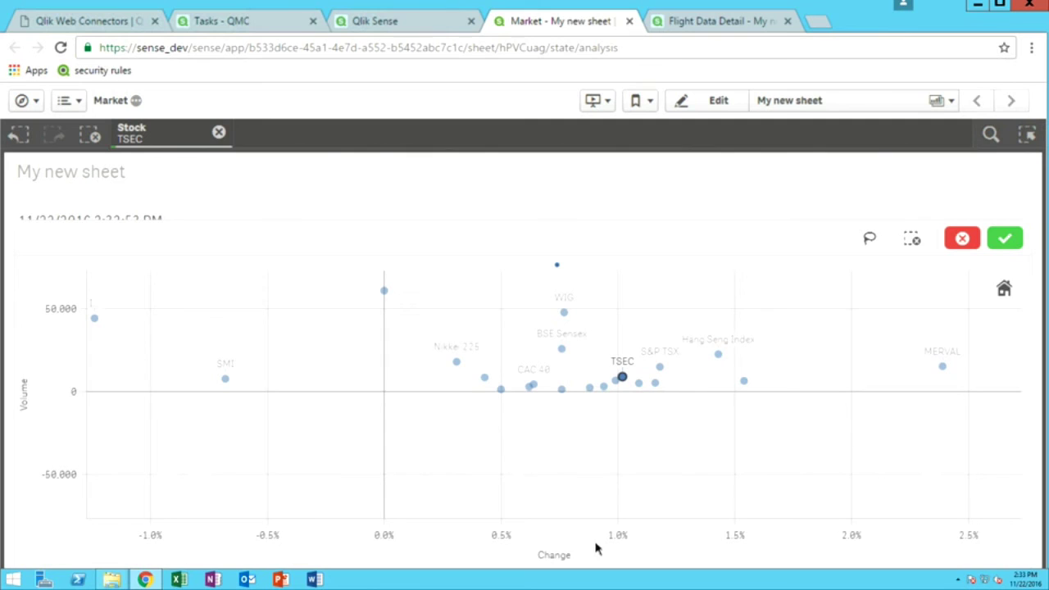
{"action": "left_click_drag", "start_coordinate": [593, 537], "coordinate": [673, 529]}
{"action": "left_click", "coordinate": [1004, 238]}
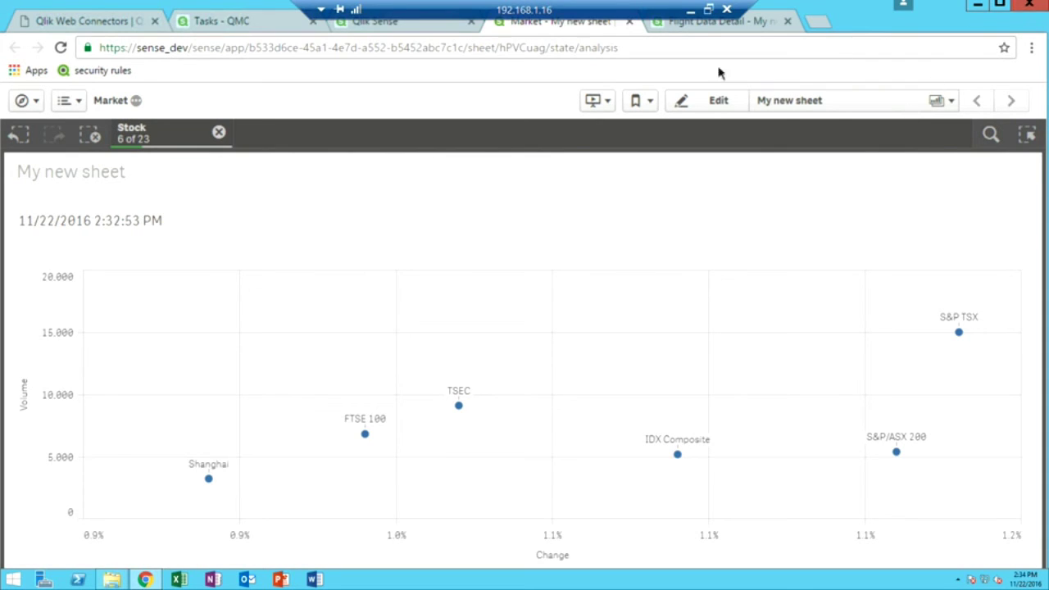
- Switch to the QlikView Management Console and examine the command line statement of the Market external program among the supporting tasks
{"action": "left_click", "coordinate": [690, 12]}
{"action": "mouse_move", "coordinate": [549, 573]}
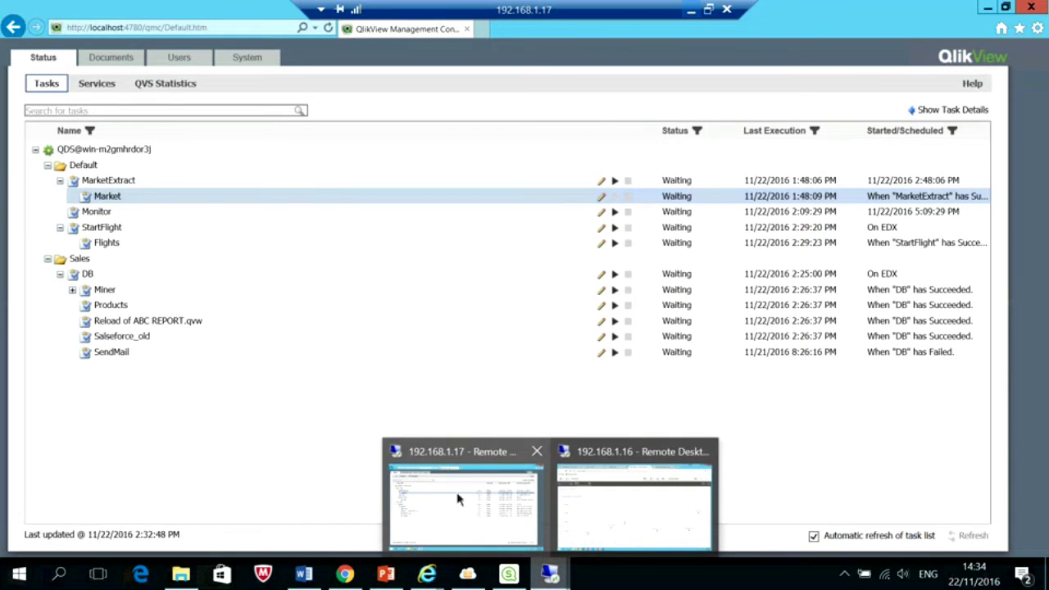
{"action": "left_click", "coordinate": [441, 497]}
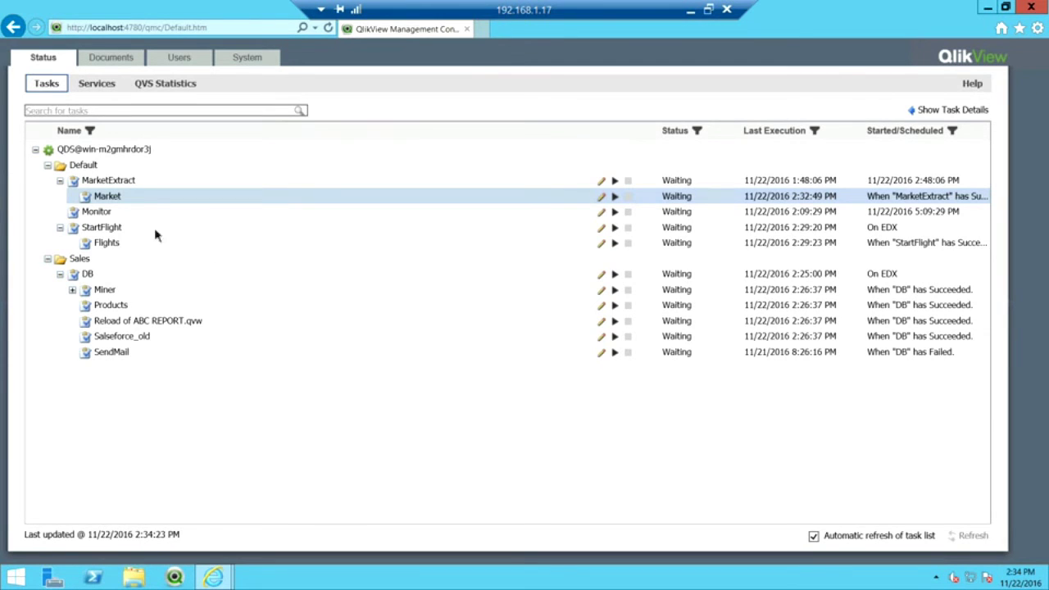
{"action": "left_click", "coordinate": [243, 64]}
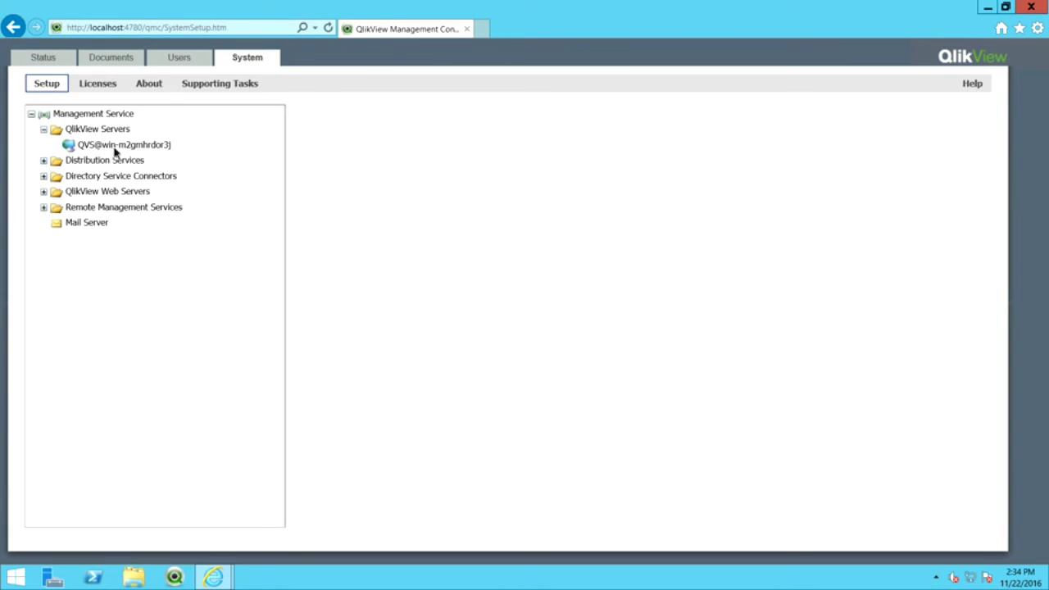
{"action": "left_click", "coordinate": [217, 87]}
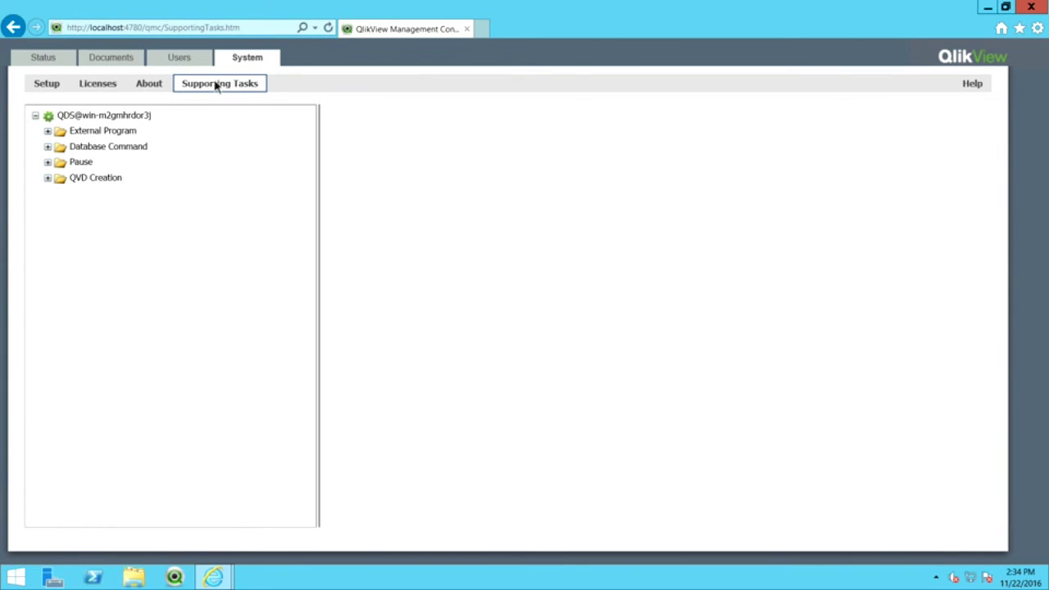
{"action": "left_click", "coordinate": [48, 131]}
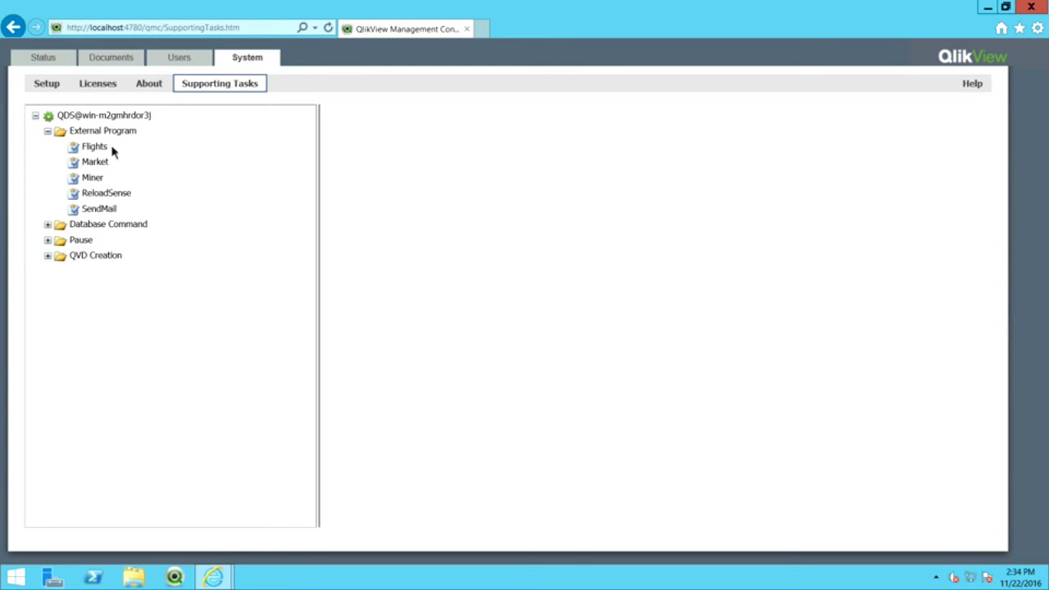
{"action": "left_click", "coordinate": [105, 163]}
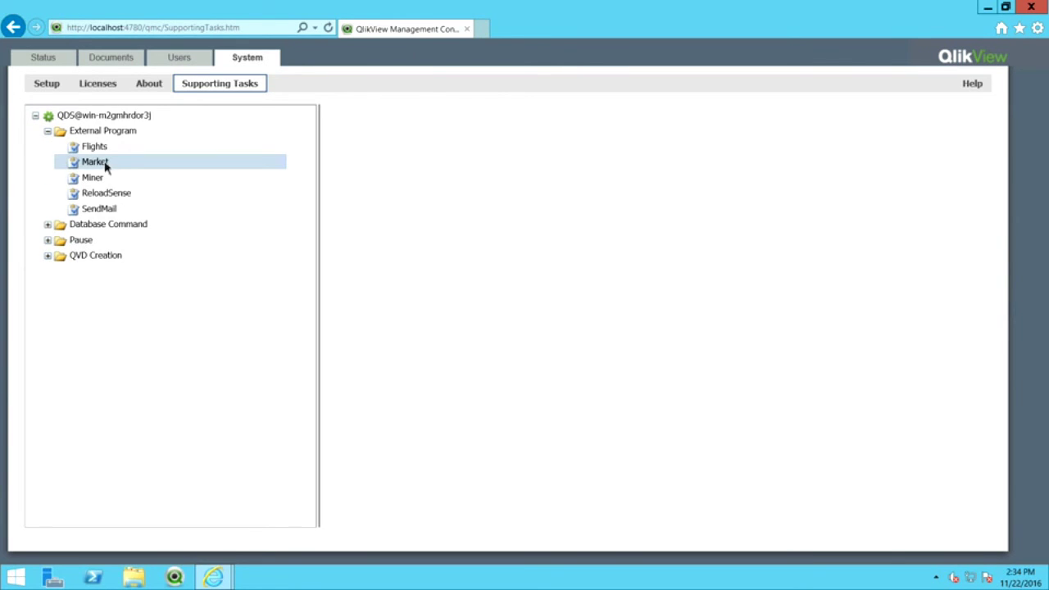
{"action": "left_click", "coordinate": [646, 309]}
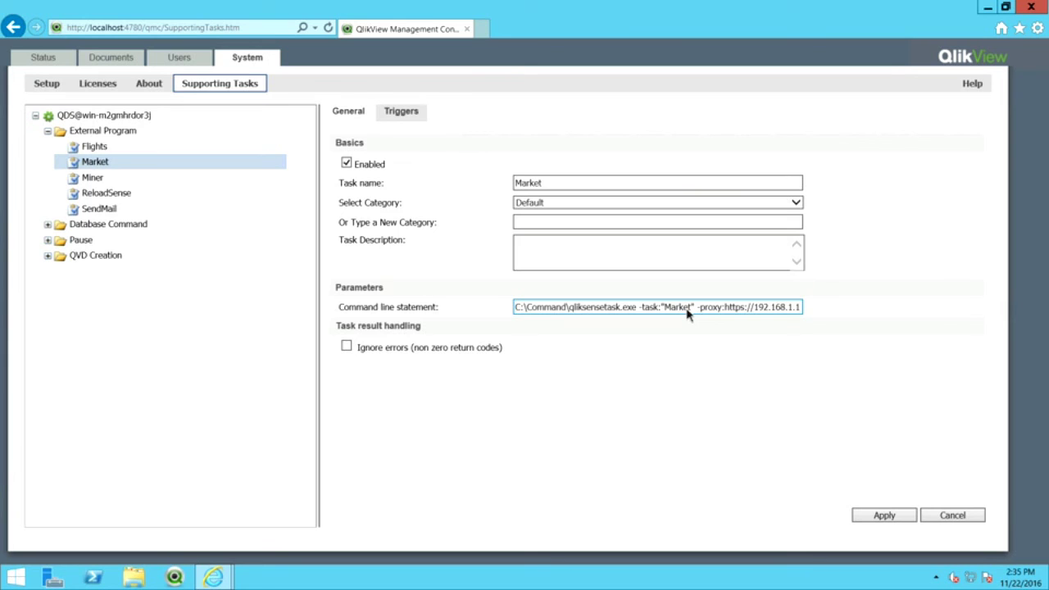
{"action": "left_click", "coordinate": [464, 159]}
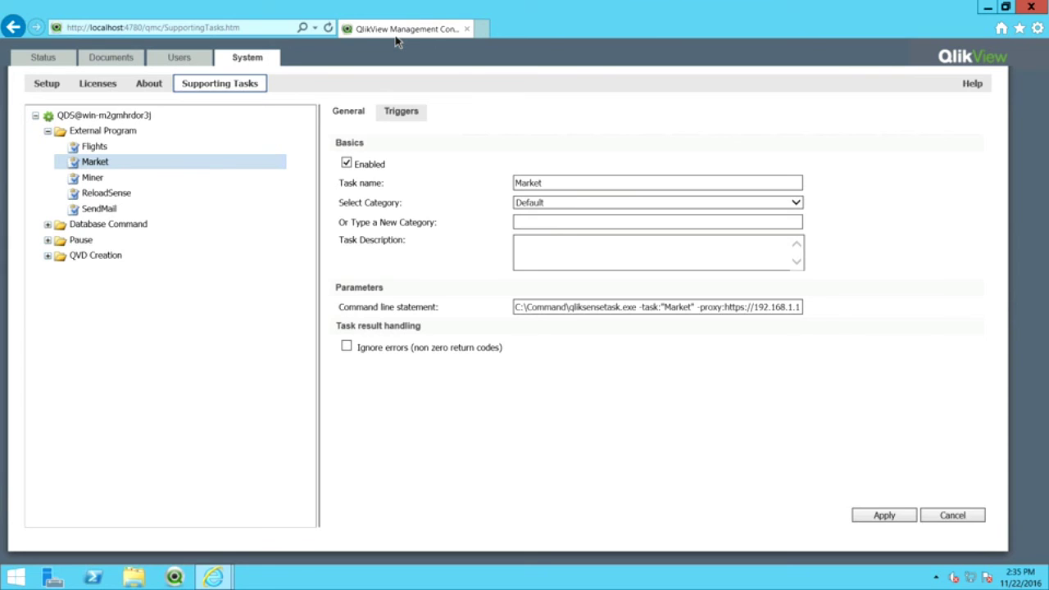
- Switch back to the Qlik Sense server's remote session and show the Work apps in the hub
{"action": "mouse_move", "coordinate": [677, 5]}
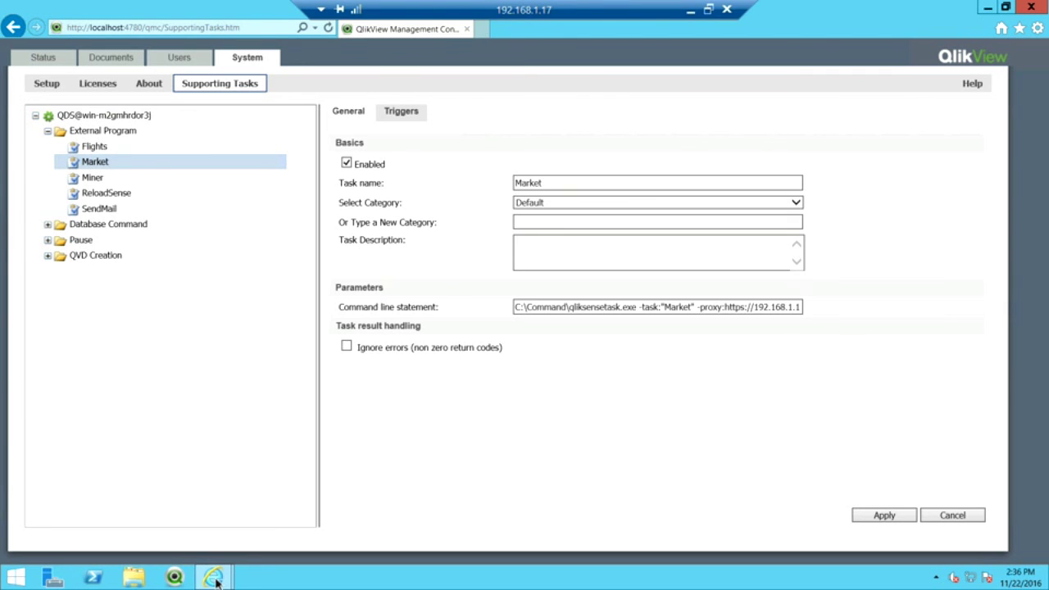
{"action": "left_click", "coordinate": [690, 10]}
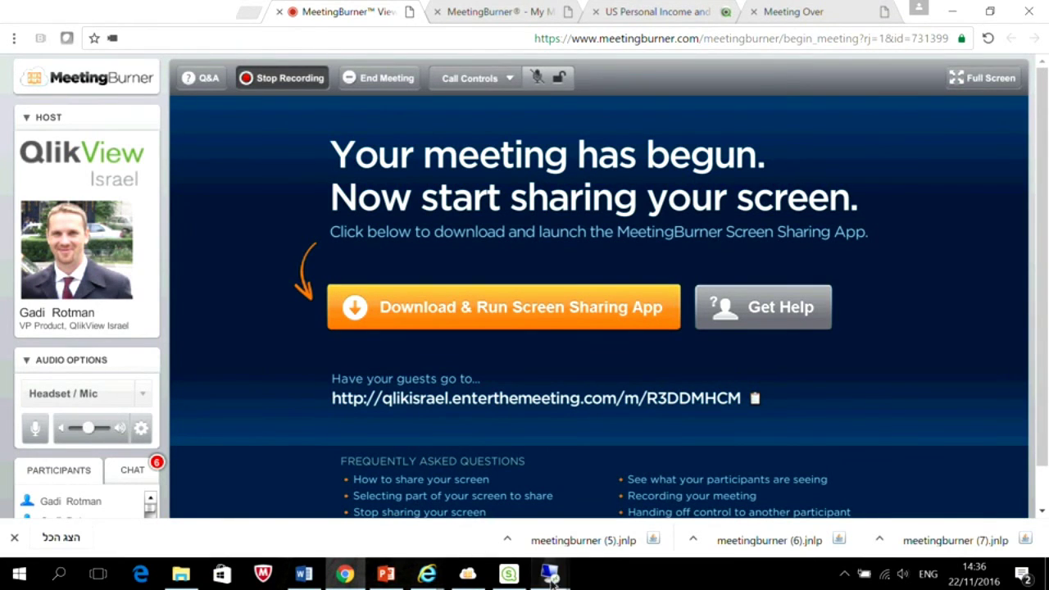
{"action": "mouse_move", "coordinate": [549, 574]}
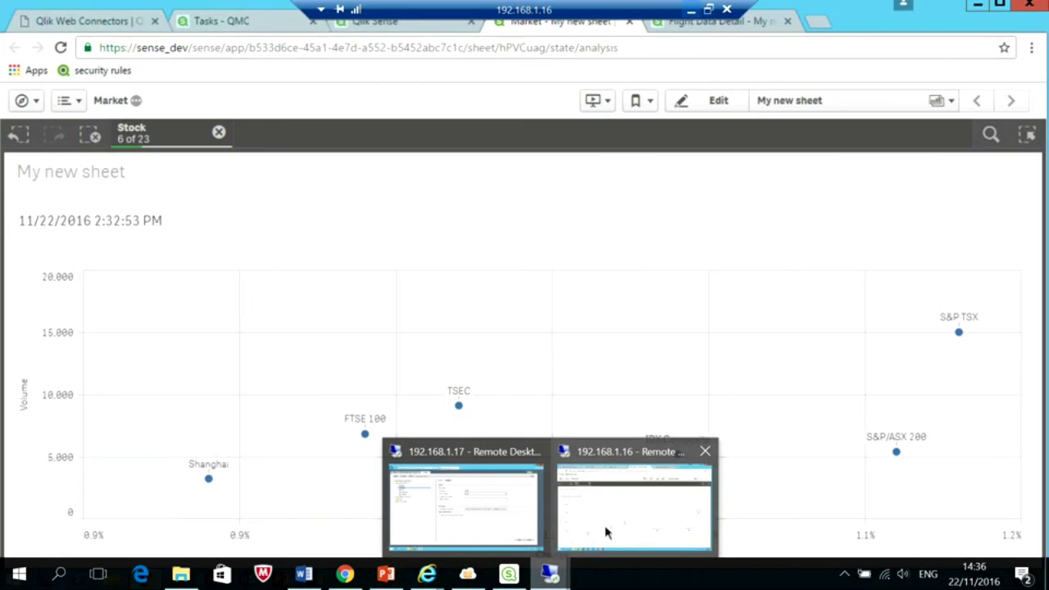
{"action": "left_click", "coordinate": [606, 533]}
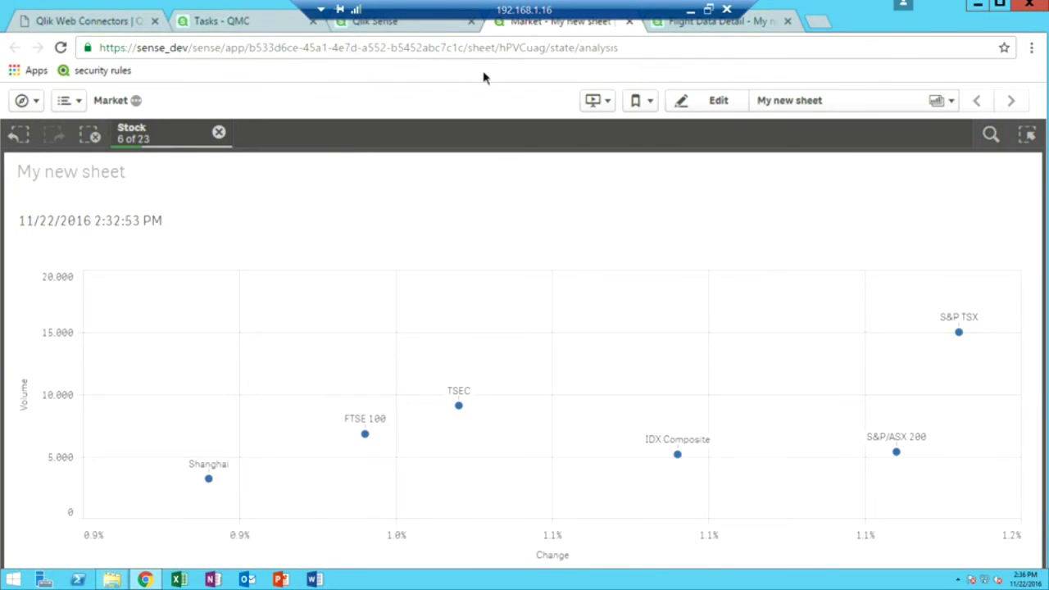
{"action": "left_click", "coordinate": [381, 25]}
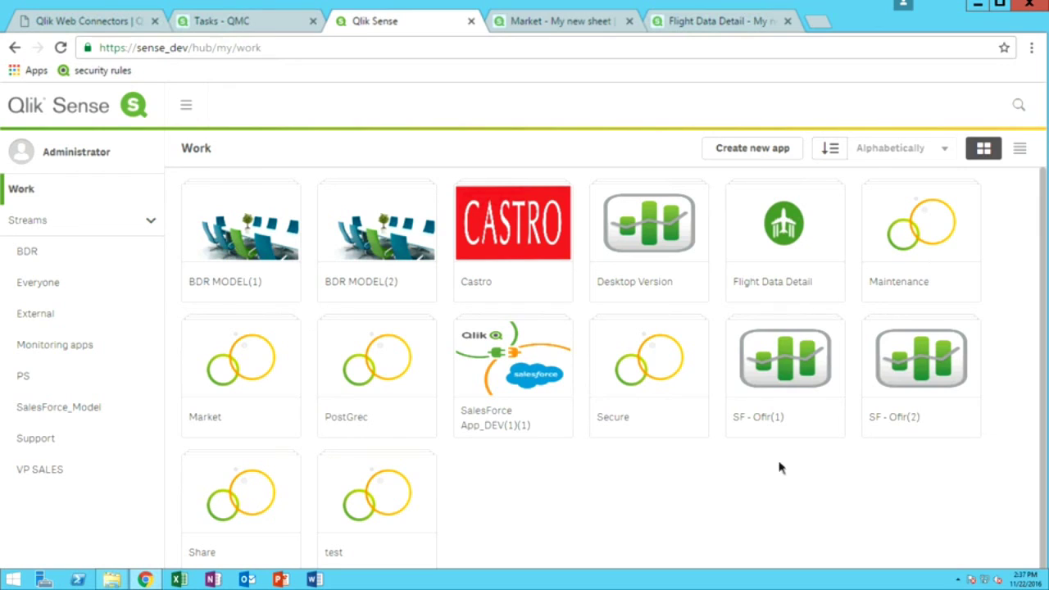
- Search Google for "qlik branch" in a new browser tab and open the Qlik Branch website
{"action": "left_click", "coordinate": [818, 25]}
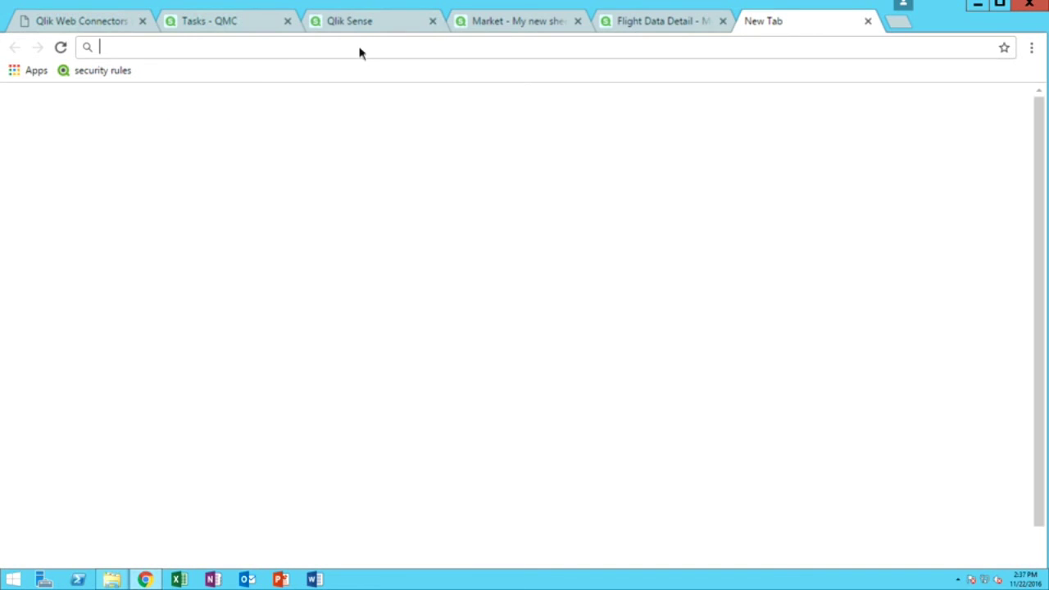
{"action": "type", "text": "qlik bran"}
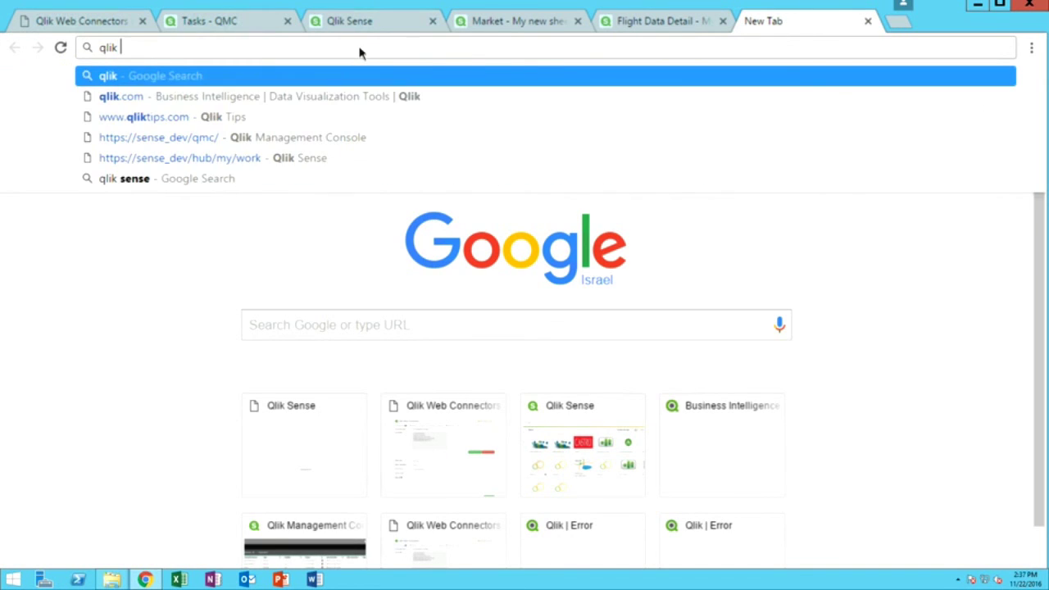
{"action": "type", "text": "ch"}
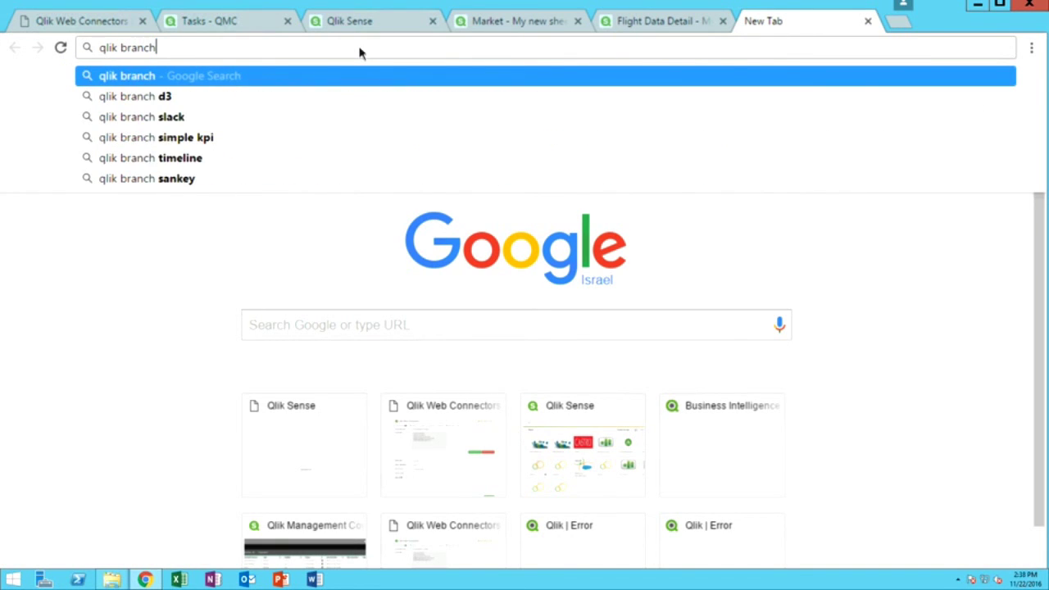
{"action": "key", "text": "Return"}
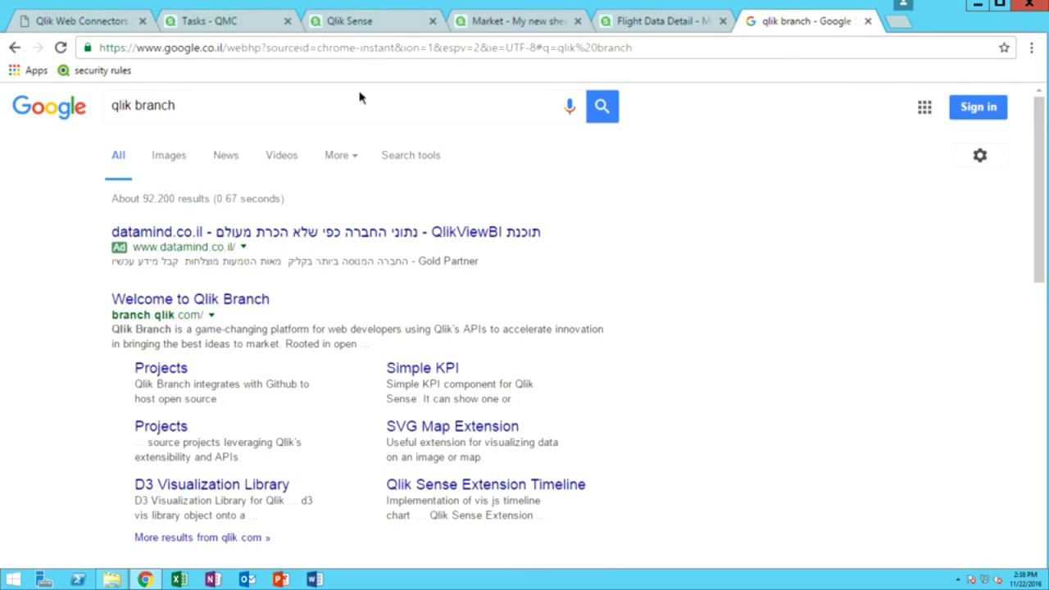
{"action": "left_click", "coordinate": [157, 302]}
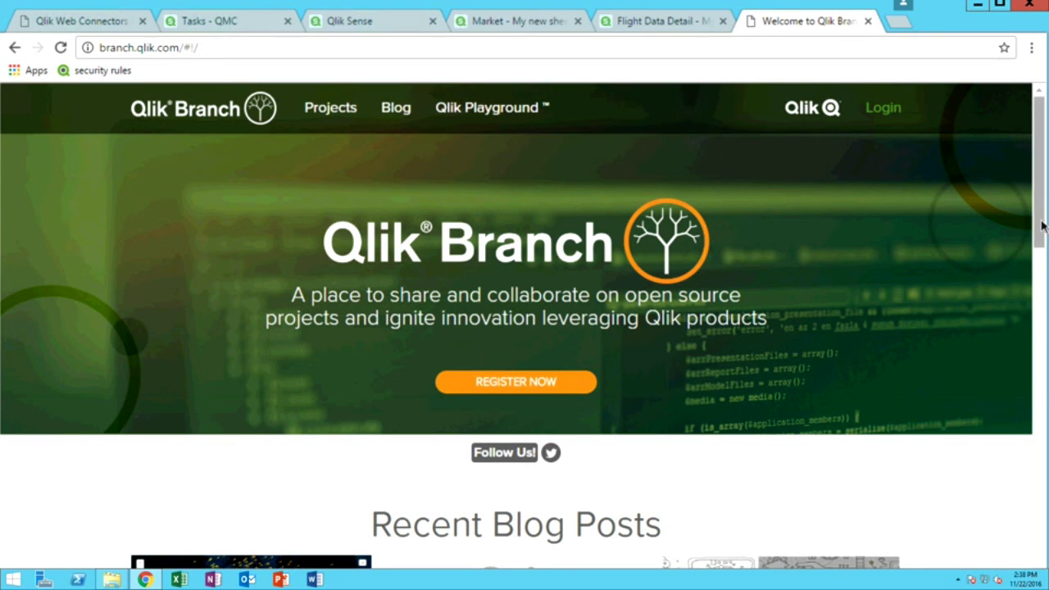
- Look over the Qlik Branch home page, then open and browse its list of open source projects
{"action": "scroll", "coordinate": [1042, 225], "scroll_direction": "down", "scroll_amount": 1}
{"action": "scroll", "coordinate": [1042, 225], "scroll_direction": "down", "scroll_amount": 1}
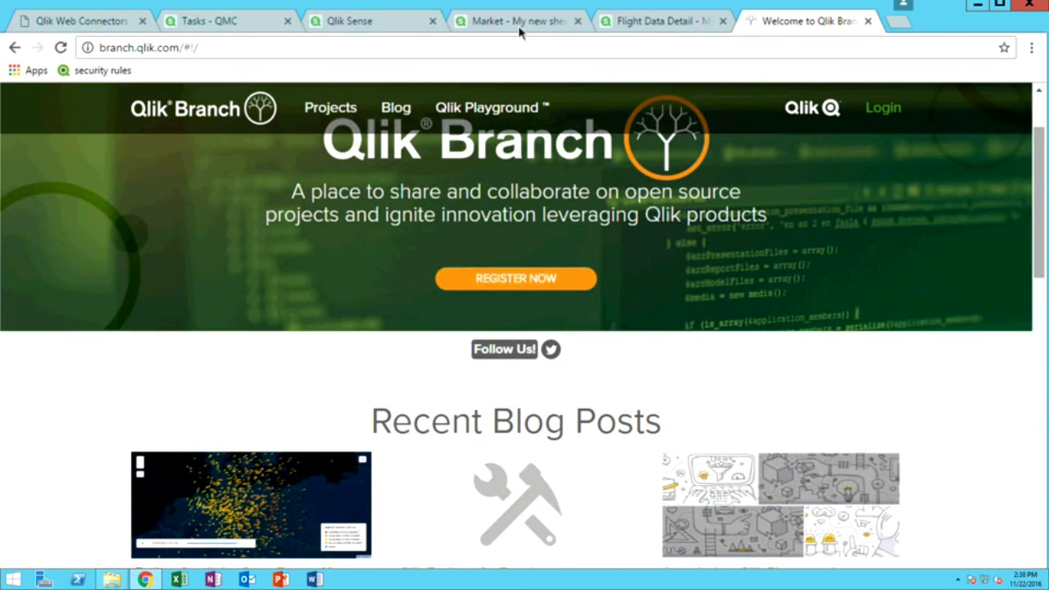
{"action": "left_click", "coordinate": [330, 108]}
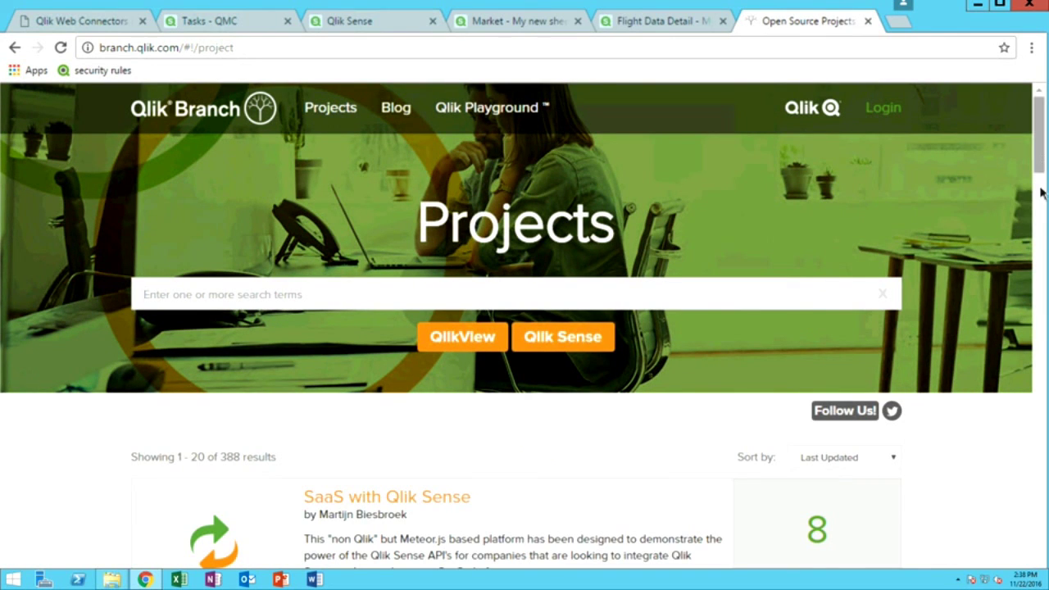
{"action": "scroll", "coordinate": [1041, 192], "scroll_direction": "down", "scroll_amount": 3}
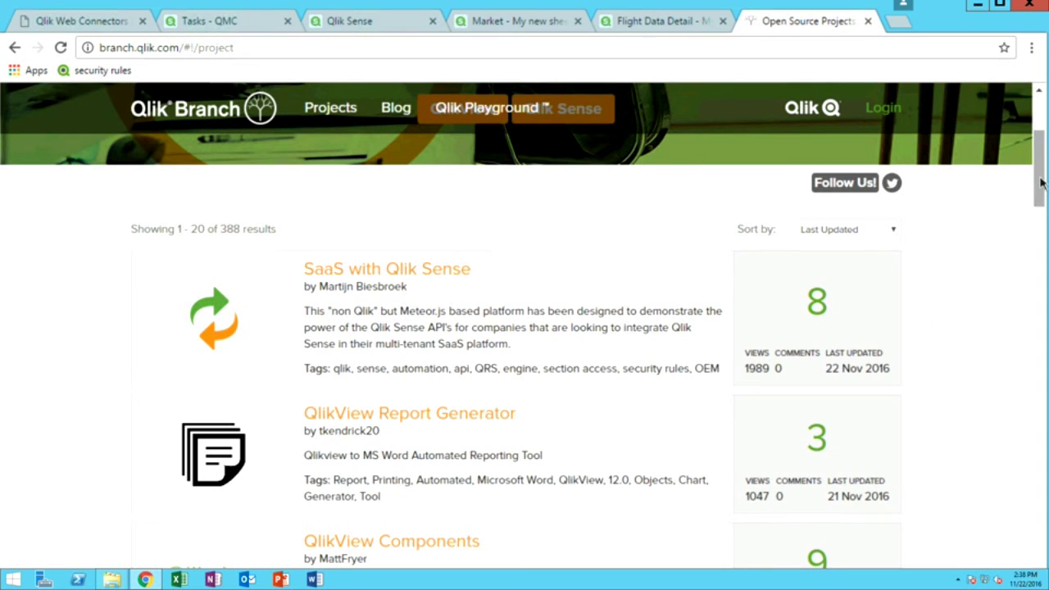
{"action": "left_click_drag", "start_coordinate": [1040, 165], "coordinate": [1039, 160]}
{"action": "scroll", "coordinate": [1039, 156], "scroll_direction": "up", "scroll_amount": 3}
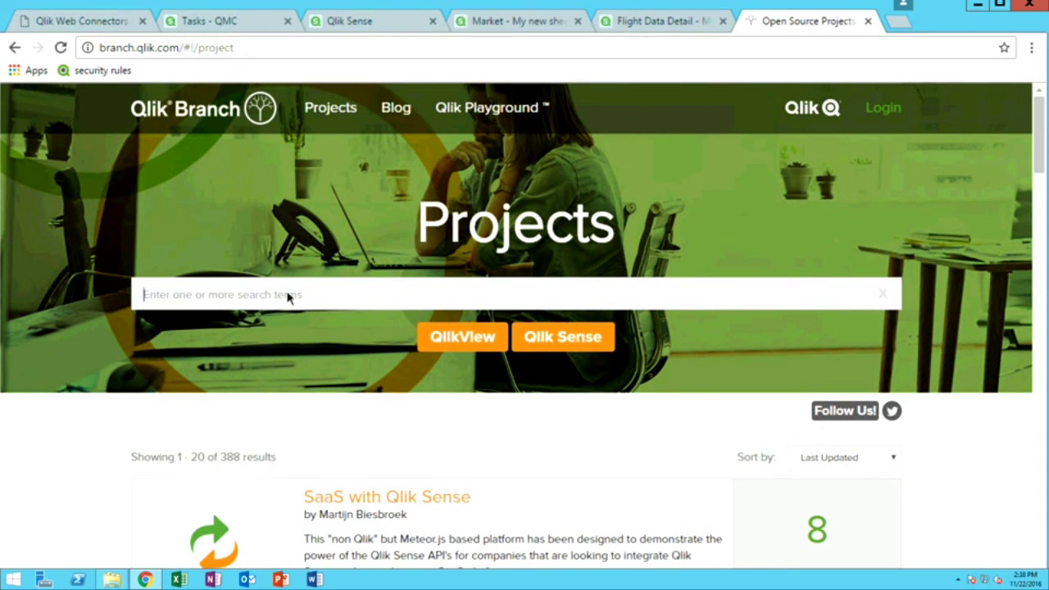
- Search the Qlik Branch projects for "kpi" and browse the matching extensions
{"action": "type", "text": "kpo"}
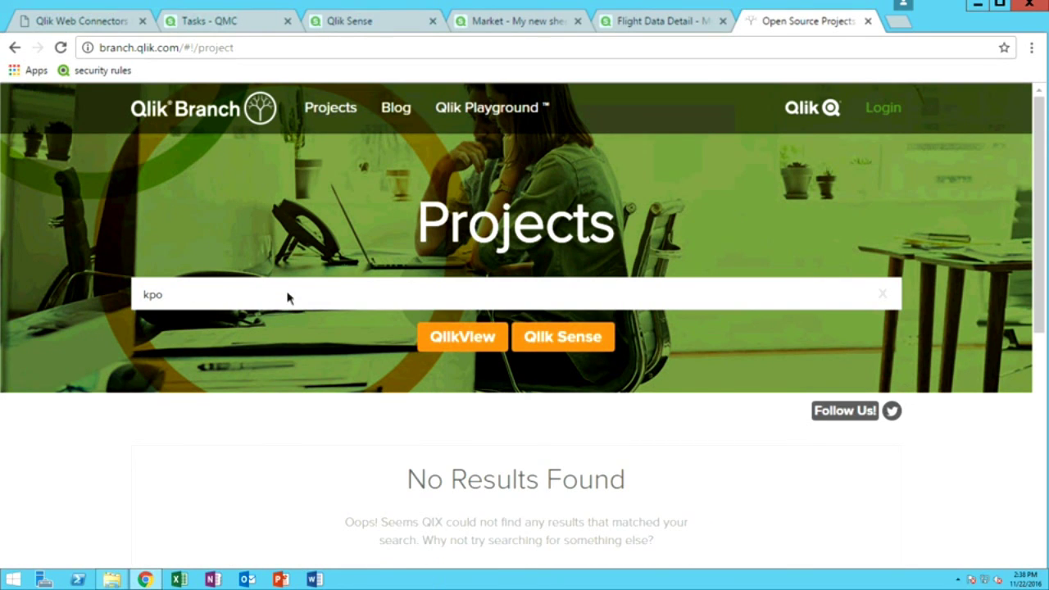
{"action": "type", "text": "i"}
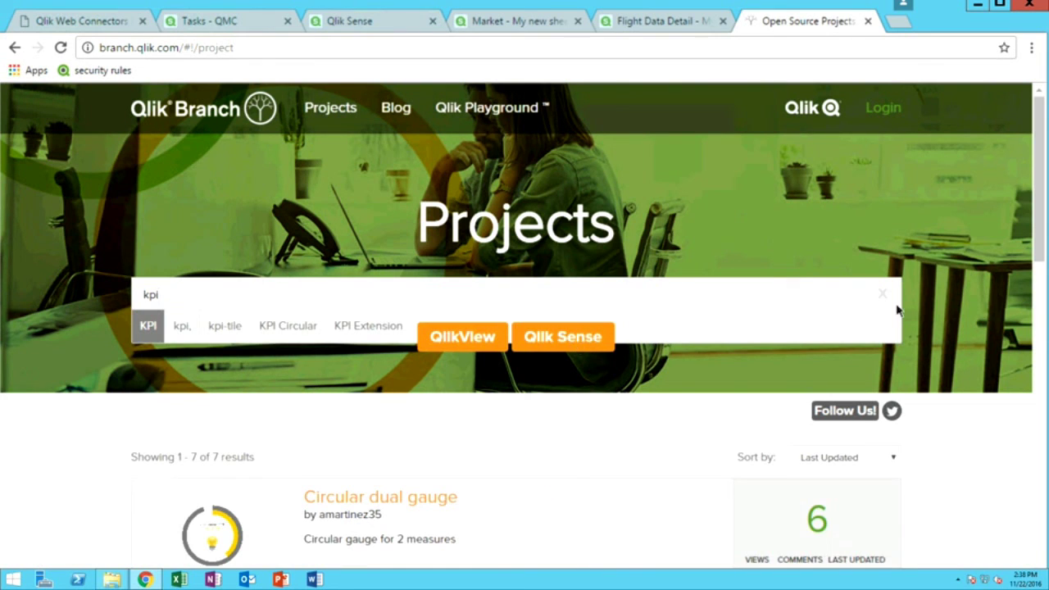
{"action": "scroll", "coordinate": [1040, 225], "scroll_direction": "down", "scroll_amount": 1}
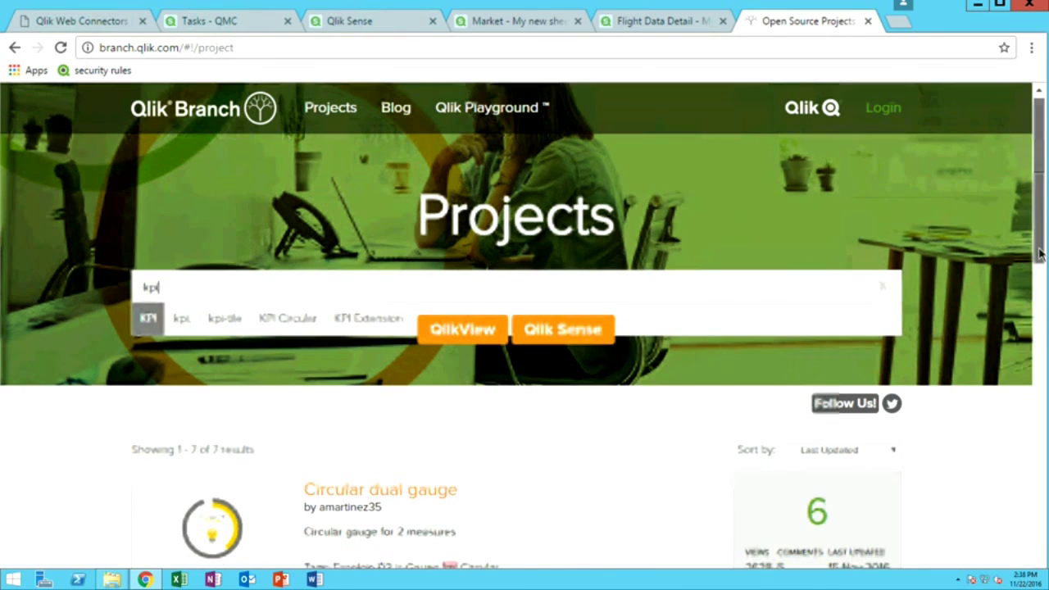
{"action": "left_click_drag", "start_coordinate": [1038, 254], "coordinate": [1032, 323]}
{"action": "scroll", "coordinate": [723, 262], "scroll_direction": "down", "scroll_amount": 2}
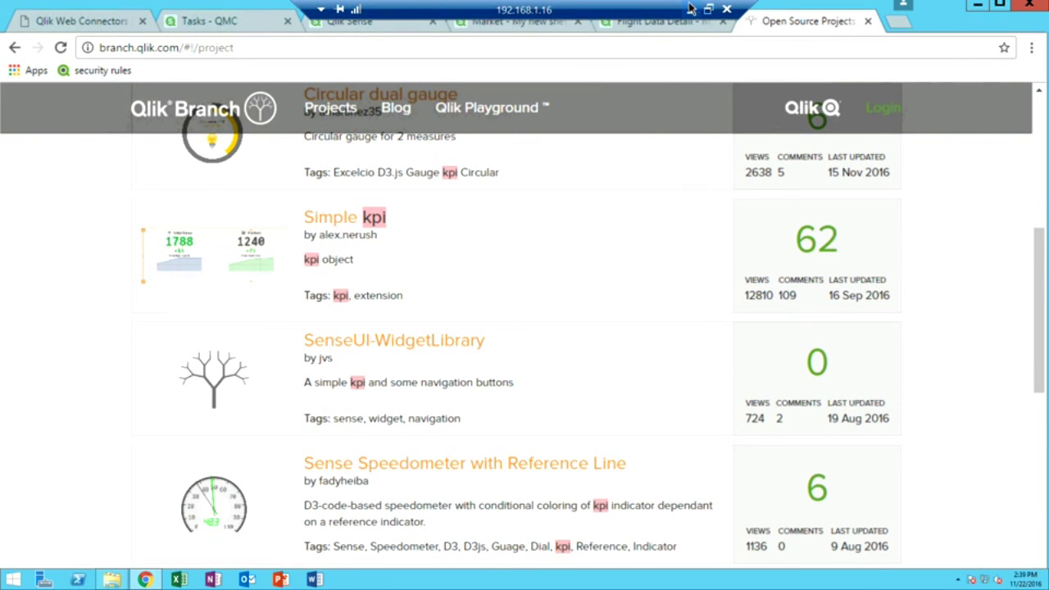
- Leave the remote session and switch to Qlik Sense Desktop with the Consumer_Sales app
{"action": "left_click", "coordinate": [690, 8]}
{"action": "left_click", "coordinate": [509, 576]}
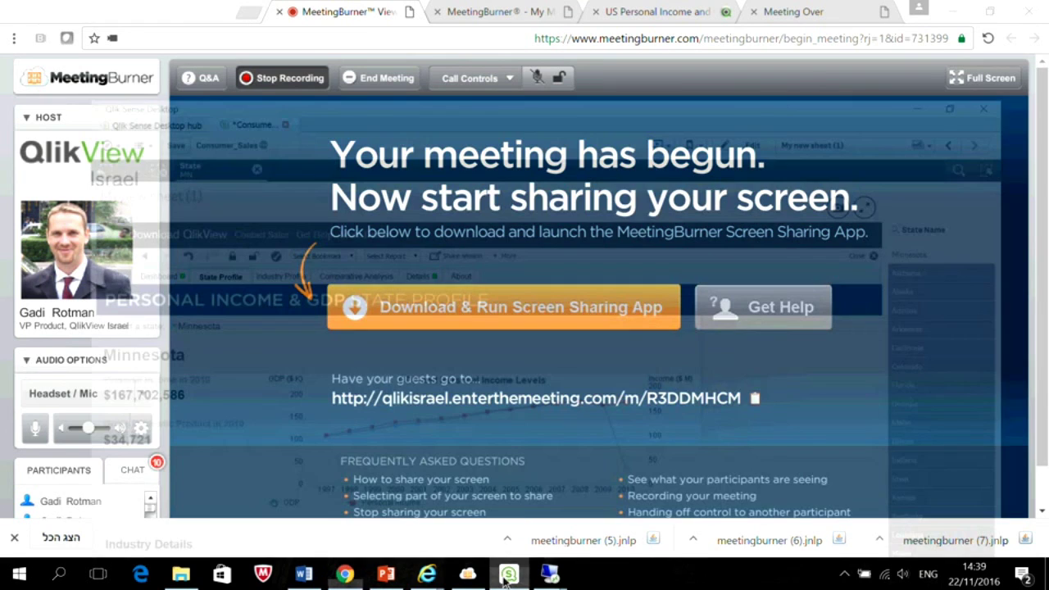